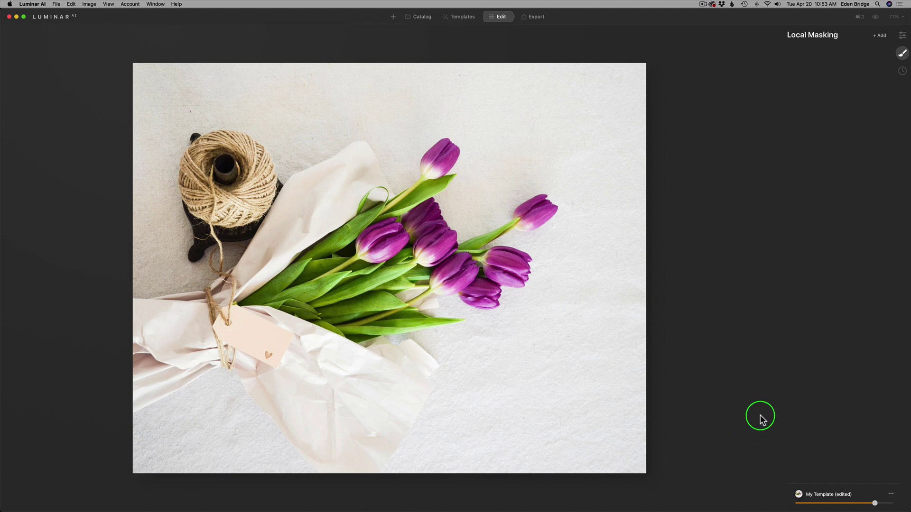
Add a Texture adjustment to the tulip photo through Local Masking and expand its advanced settings
left_click(901, 36)
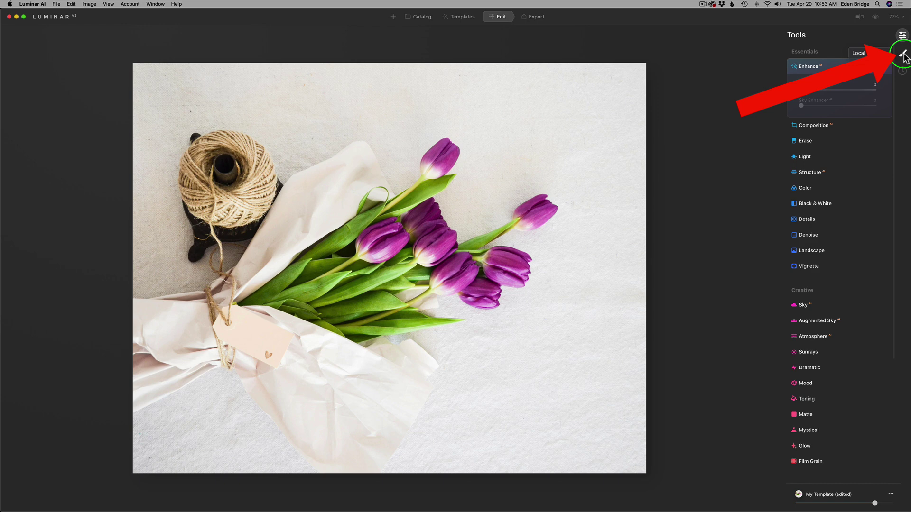
left_click(902, 53)
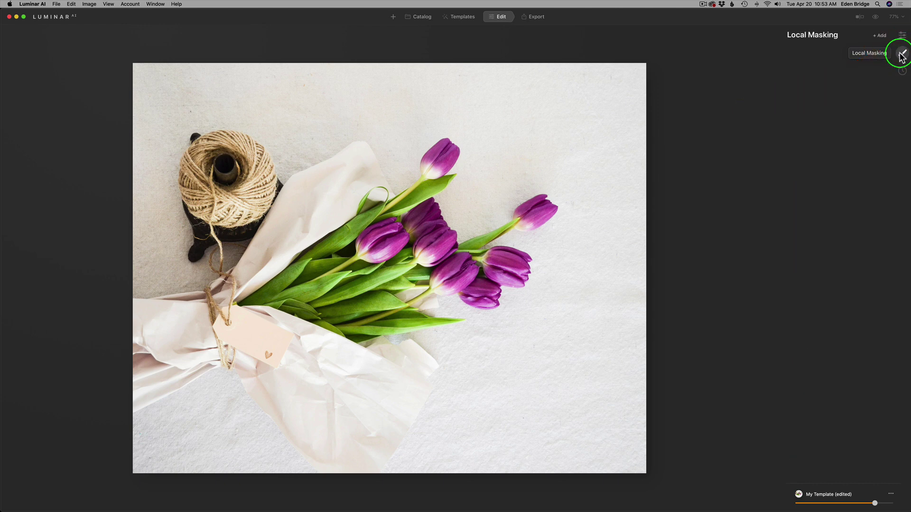
left_click(879, 36)
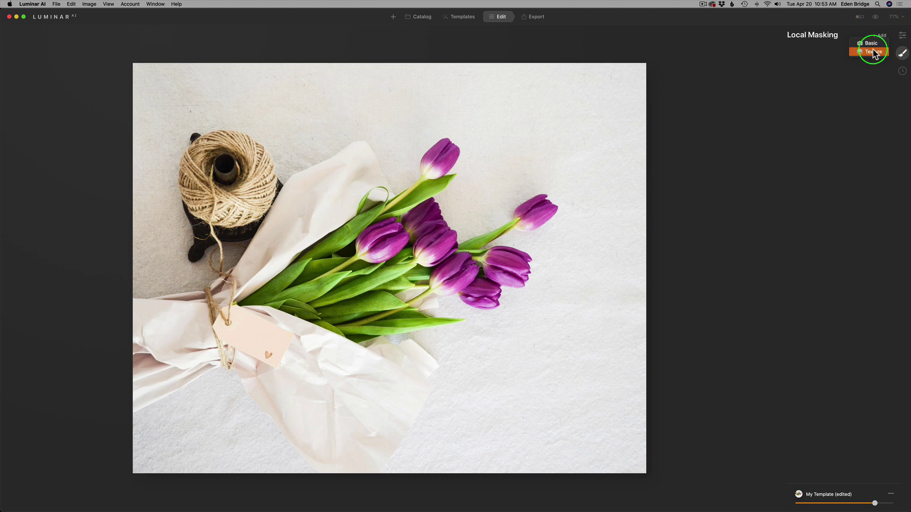
left_click(871, 53)
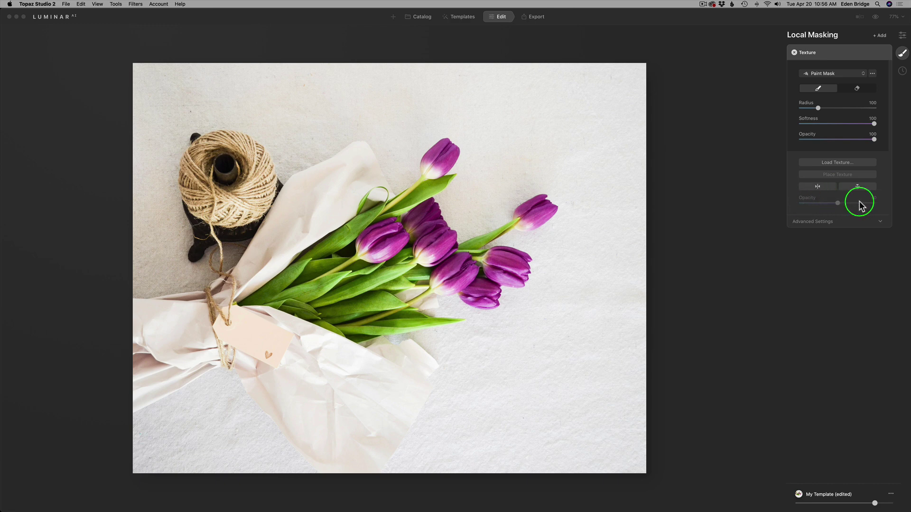
left_click(880, 225)
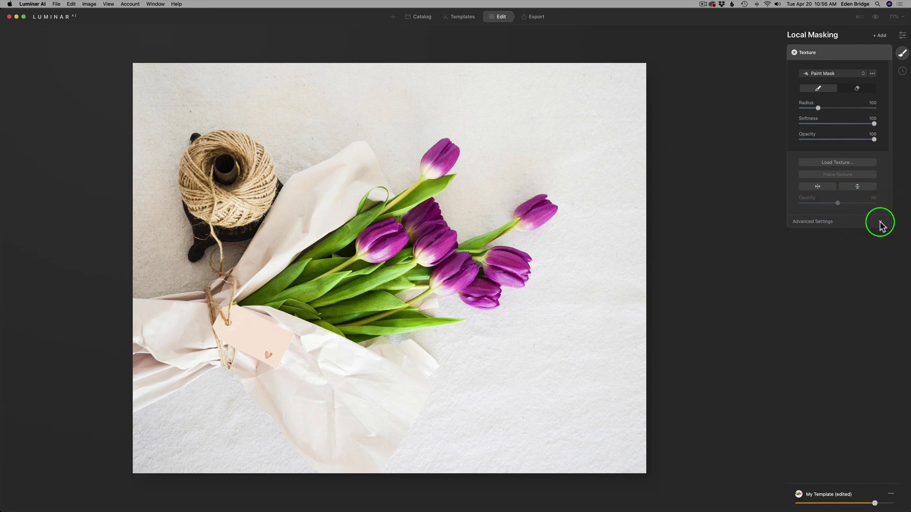
left_click(878, 223)
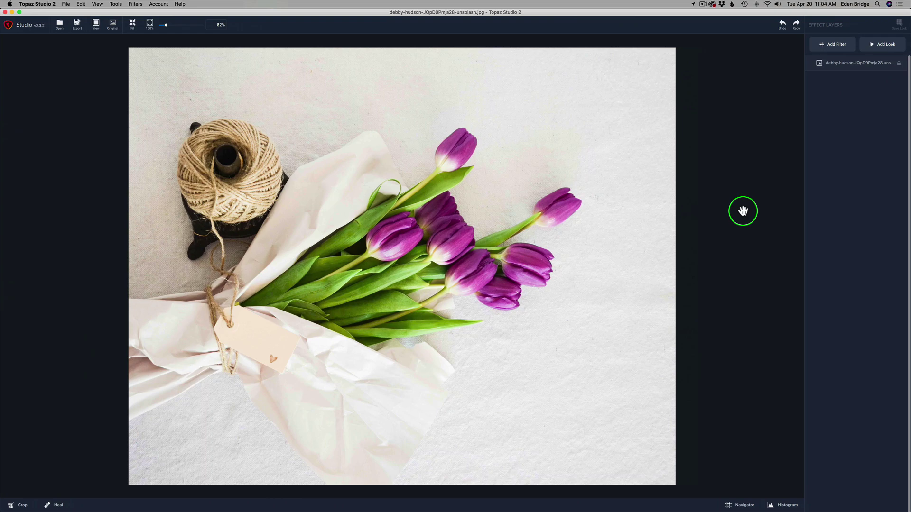
Switch to Topaz Studio 2 and apply a Texture filter to the tulip photo
left_click(837, 44)
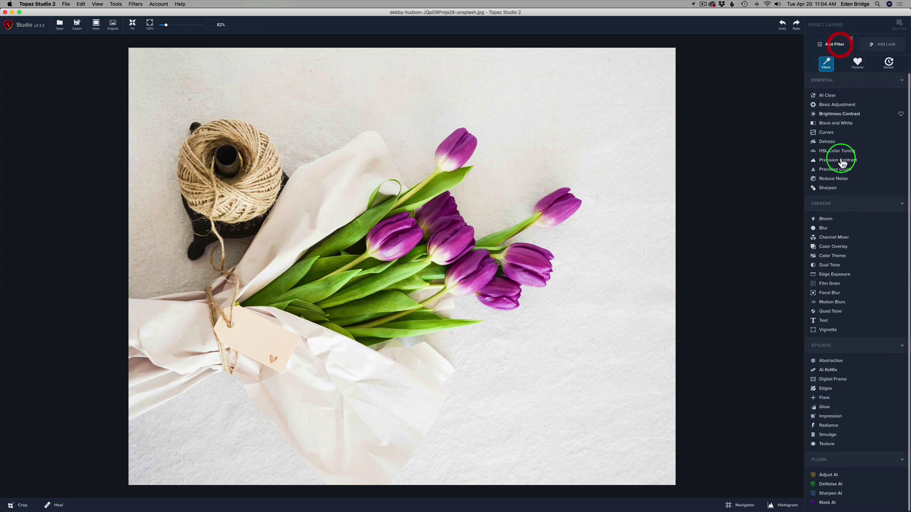
left_click(827, 443)
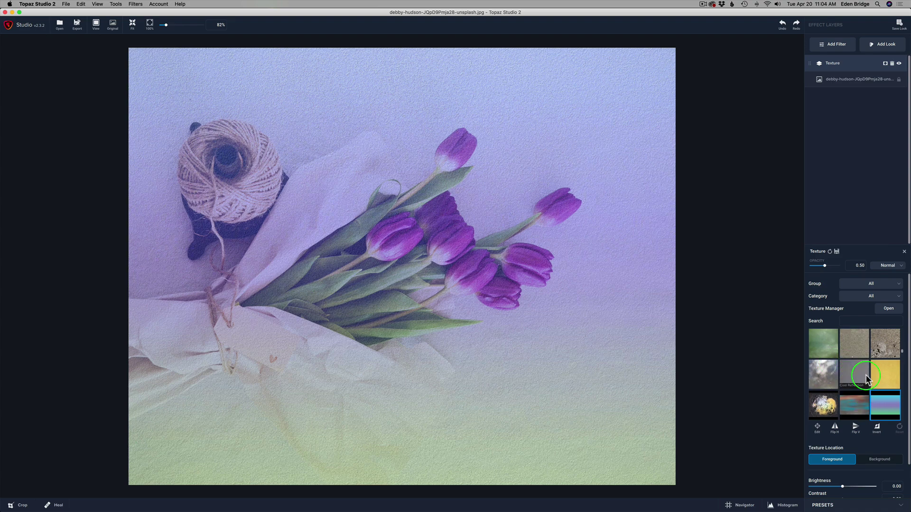
Browse the built-in texture thumbnails and the adjustment options of the Texture filter
scroll(865, 380, "up", 3)
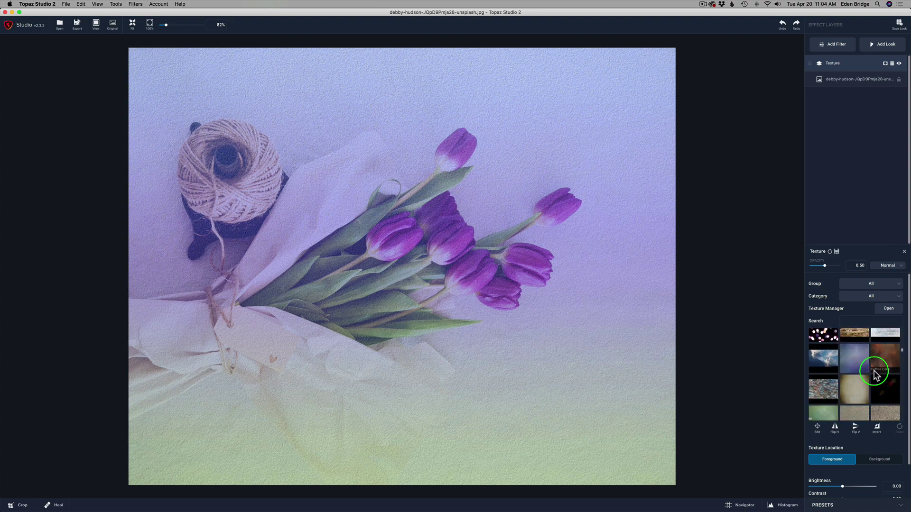
scroll(874, 374, "up", 3)
scroll(874, 332, "down", 3)
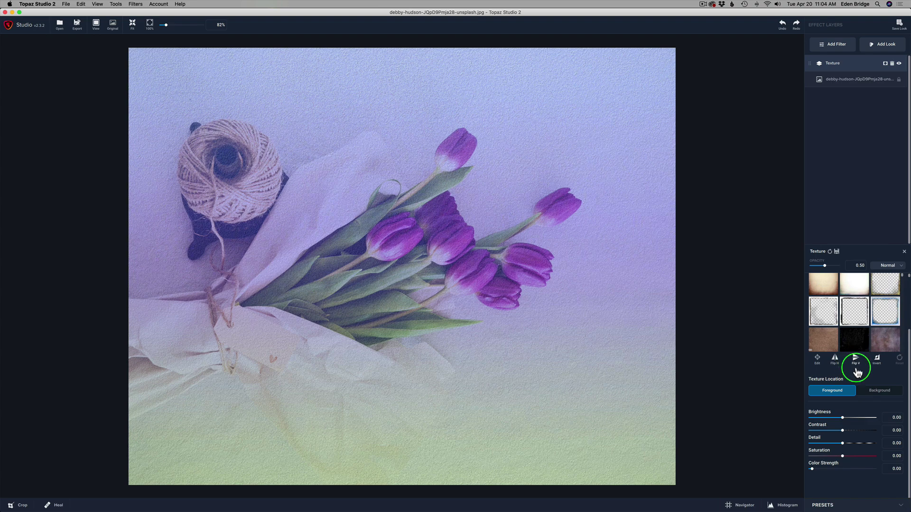
scroll(904, 313, "up", 2)
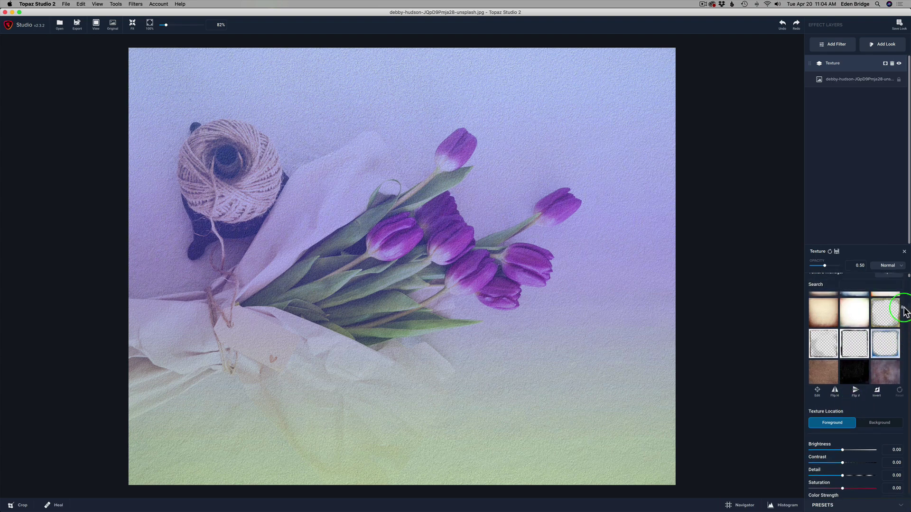
scroll(904, 313, "up", 2)
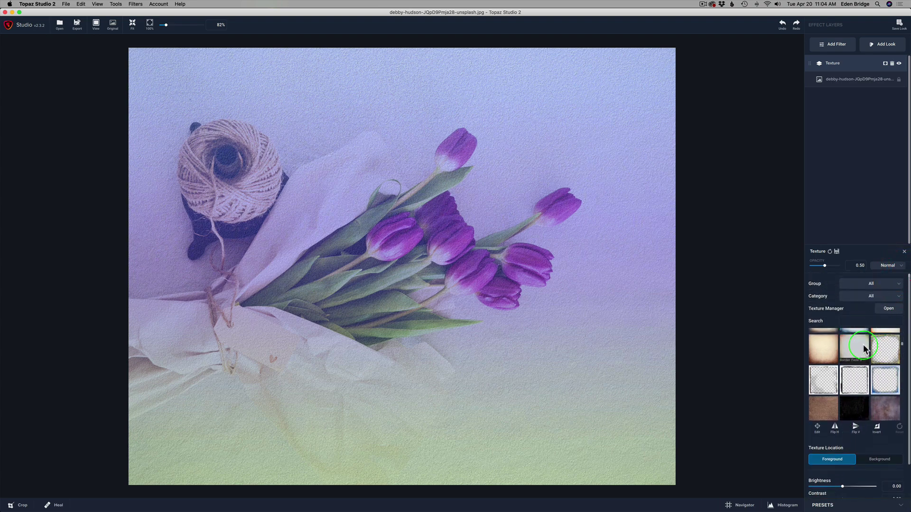
scroll(863, 349, "up", 3)
scroll(906, 334, "down", 3)
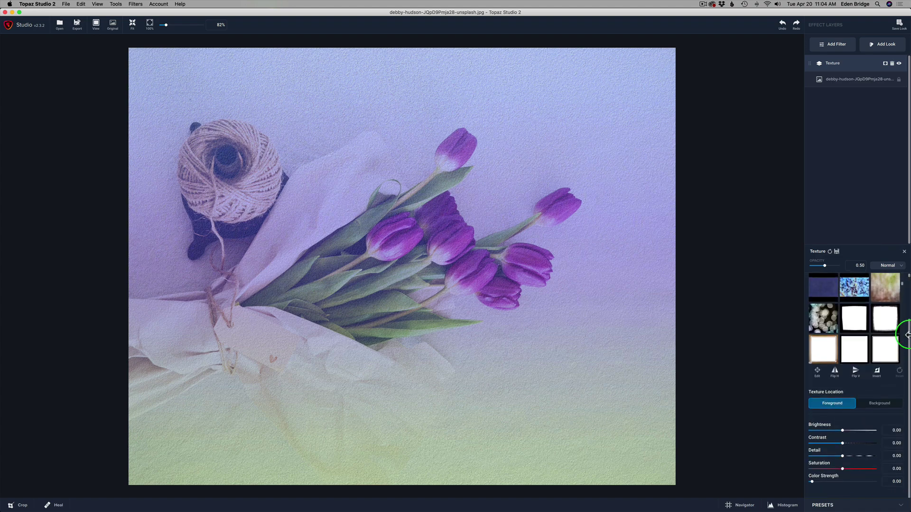
left_click(901, 366)
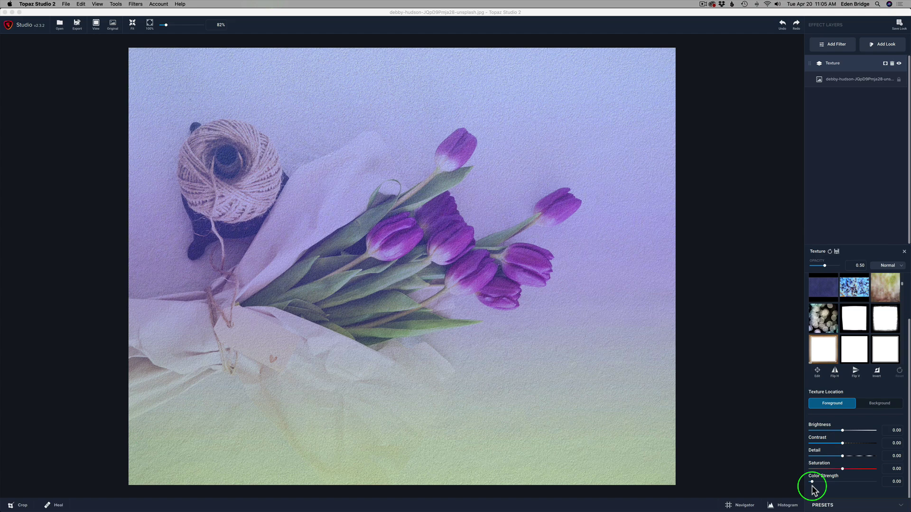
Try tinting the texture with Color Strength 0.23 and Color 0.03, and return Color Strength to 0
left_click_drag(811, 482, 826, 481)
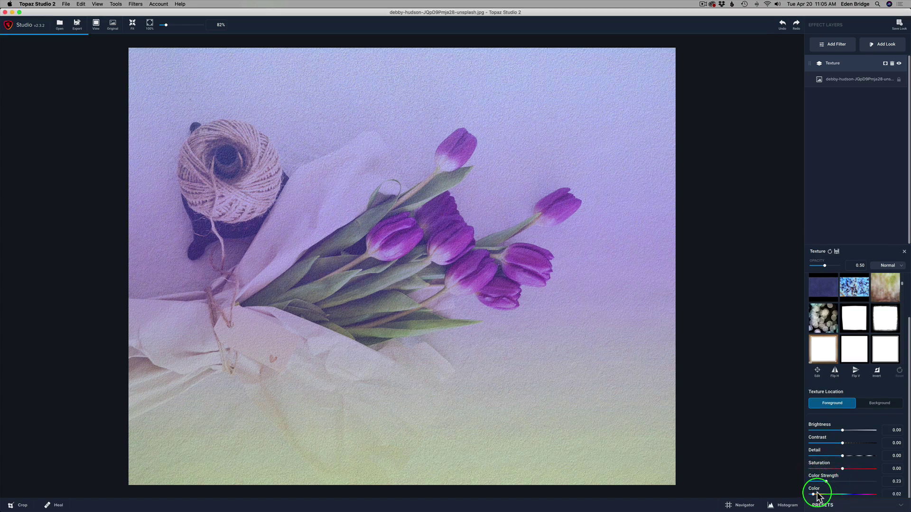
left_click(814, 493)
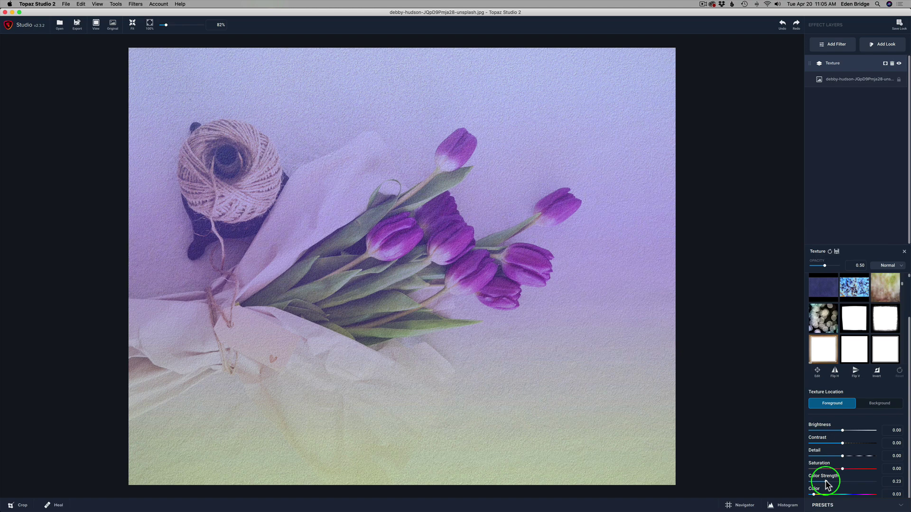
left_click_drag(827, 485, 786, 484)
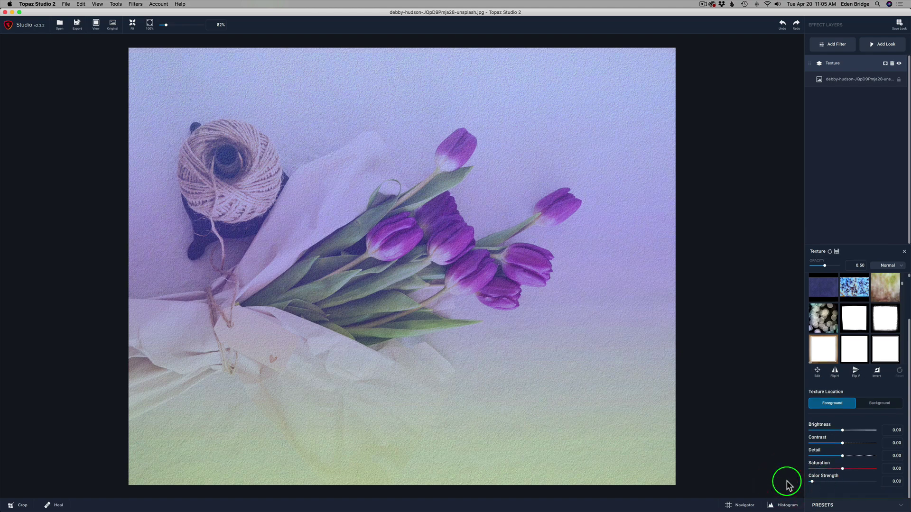
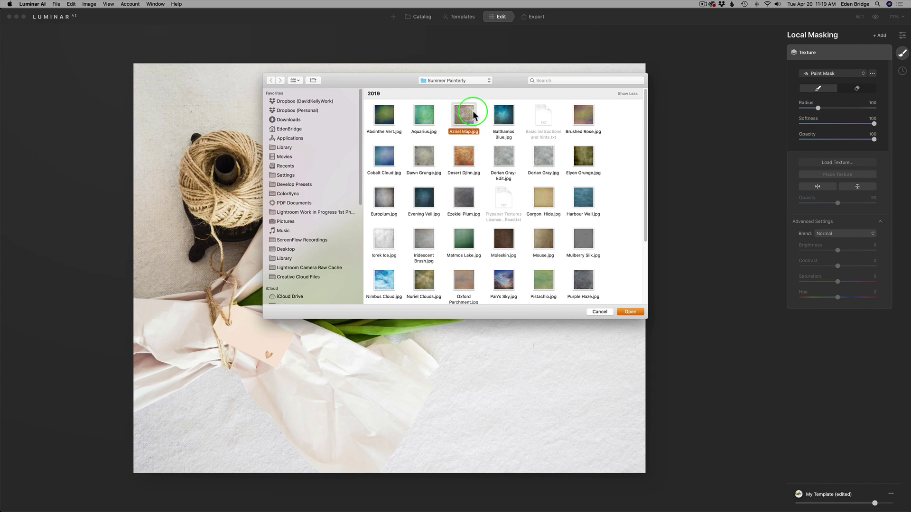
In Luminar AI, load Azriel Map.jpg as the texture and enlarge it well beyond the photo's edges on all sides
left_click(631, 312)
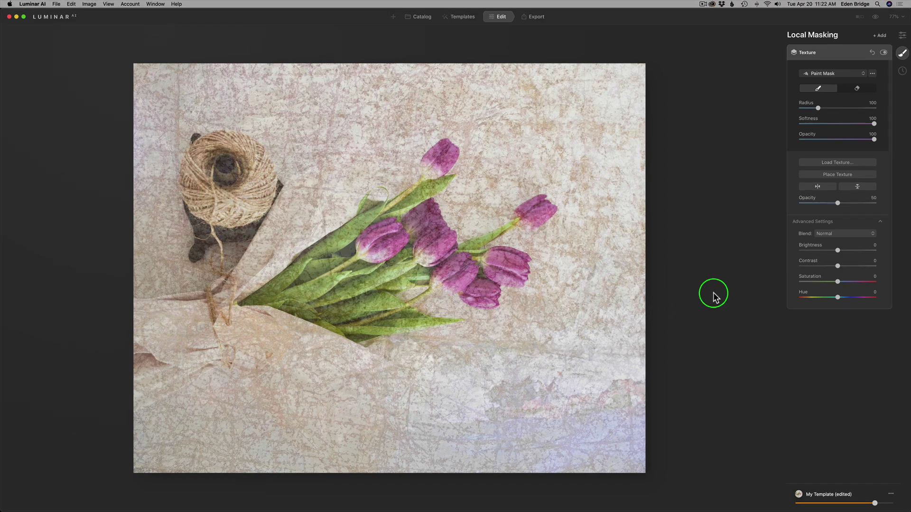
left_click(846, 176)
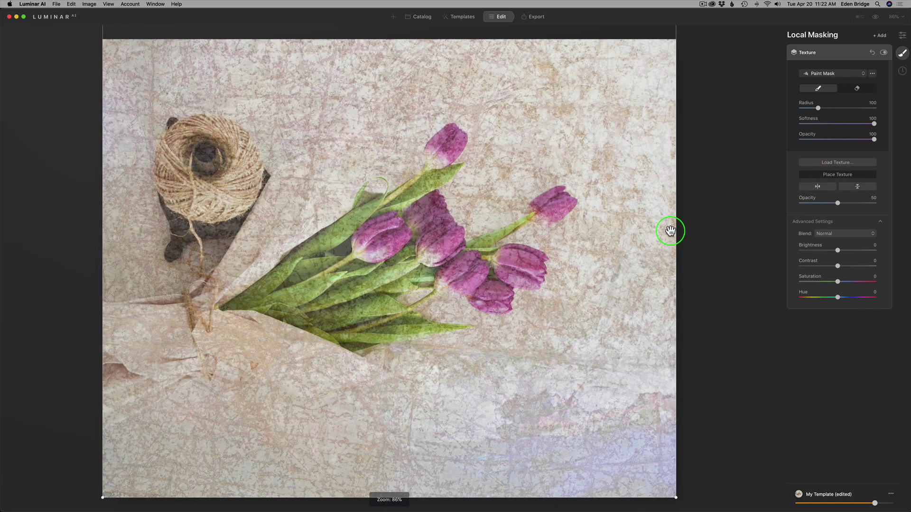
scroll(445, 306, "down", 5)
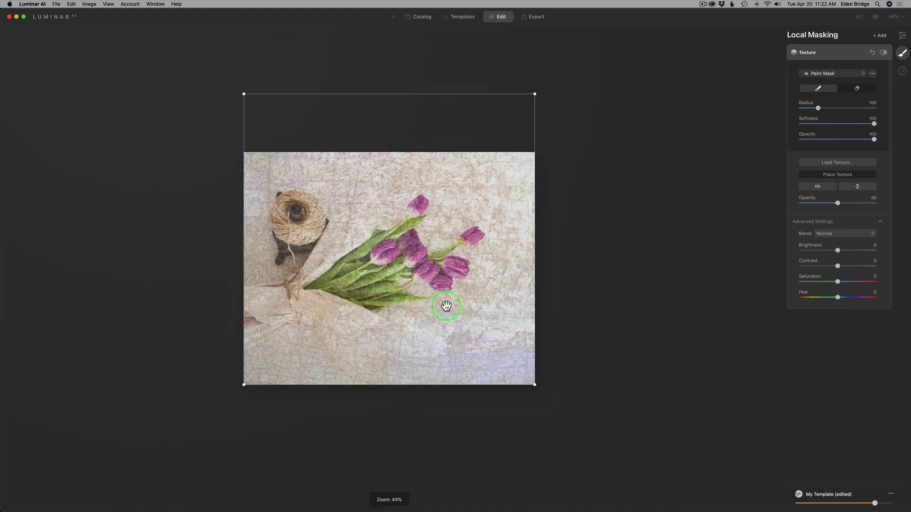
scroll(446, 306, "down", 2)
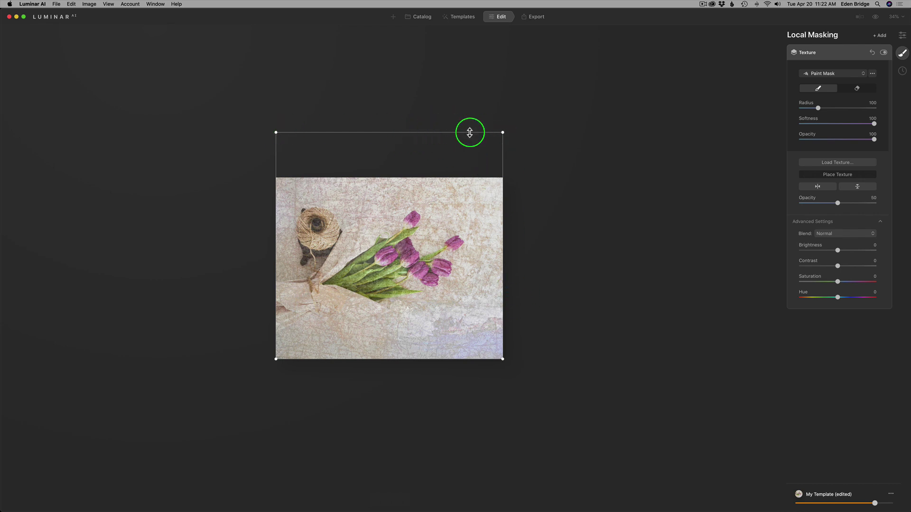
mouse_move(439, 223)
left_mouse_down()
mouse_move(440, 251)
mouse_move(445, 229)
mouse_move(410, 242)
mouse_move(441, 236)
left_mouse_up()
left_click_drag(502, 147, 588, 89)
left_click_drag(278, 375, 208, 403)
mouse_move(415, 424)
left_mouse_down()
mouse_move(408, 455)
mouse_move(412, 435)
left_mouse_up()
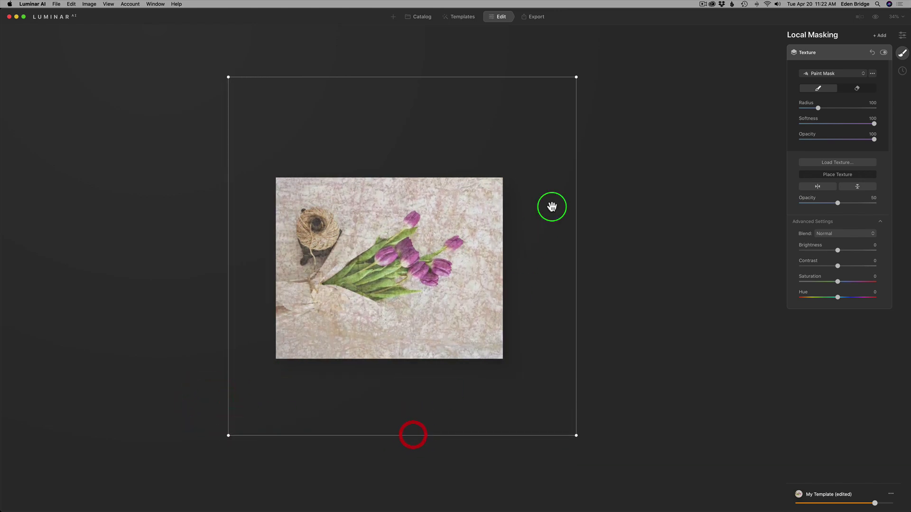
mouse_move(575, 207)
left_mouse_down()
mouse_move(656, 210)
mouse_move(553, 206)
mouse_move(636, 205)
mouse_move(582, 206)
left_mouse_up()
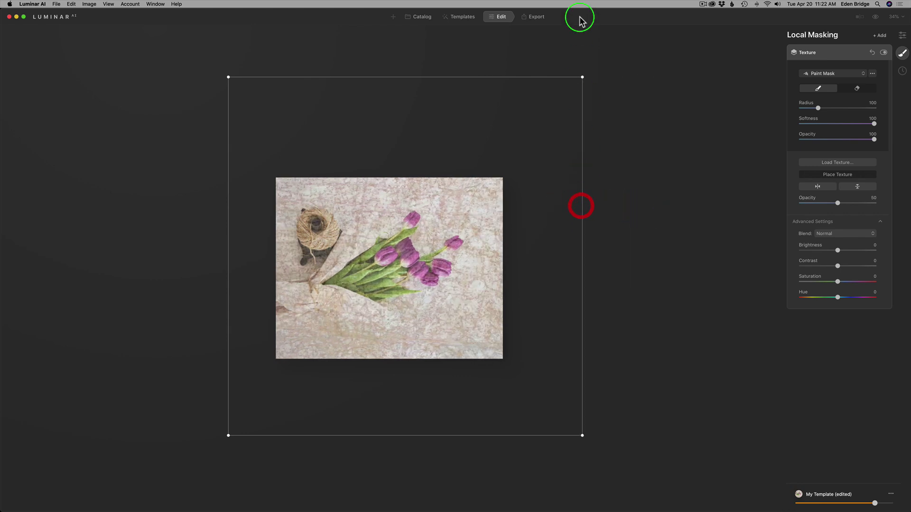
Rotate the enlarged texture clockwise, shift it slightly over the photo, and finish placing it
left_click_drag(591, 65, 636, 169)
mouse_move(467, 309)
left_mouse_down()
mouse_move(440, 309)
mouse_move(458, 296)
left_mouse_up()
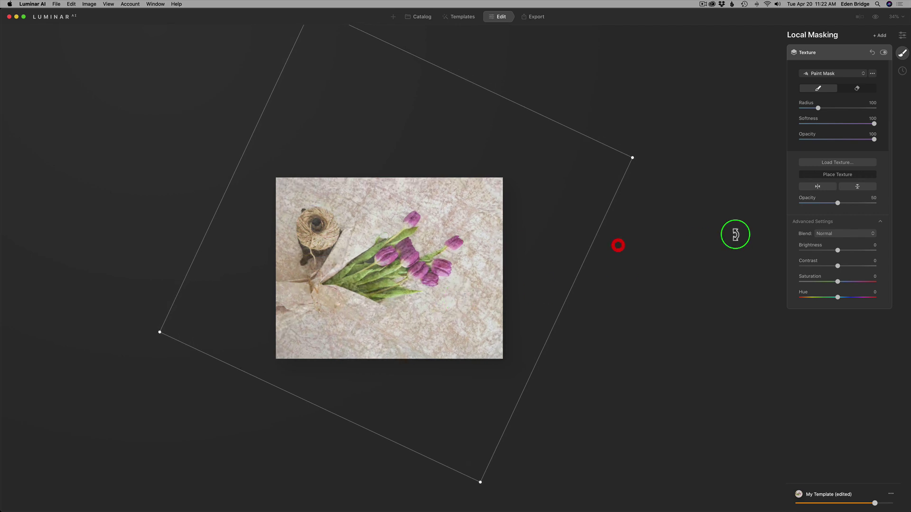
left_click(827, 180)
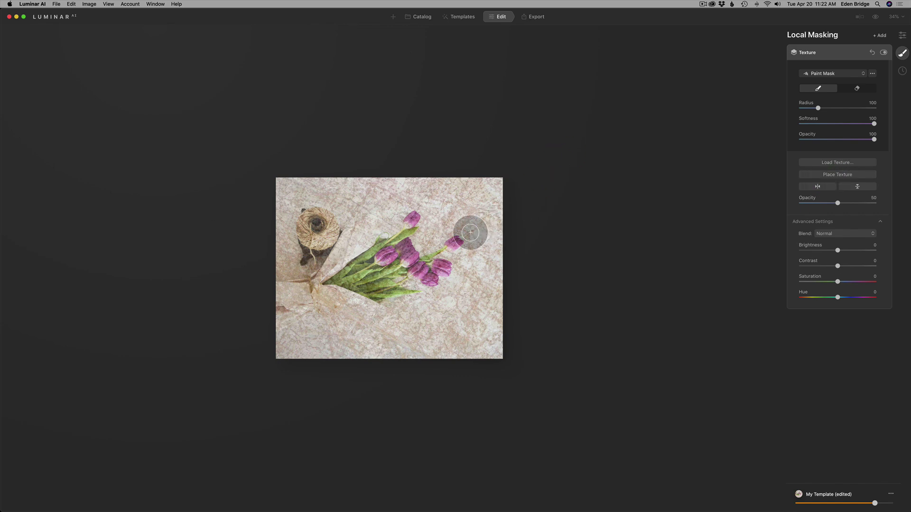
scroll(470, 232, "up", 5)
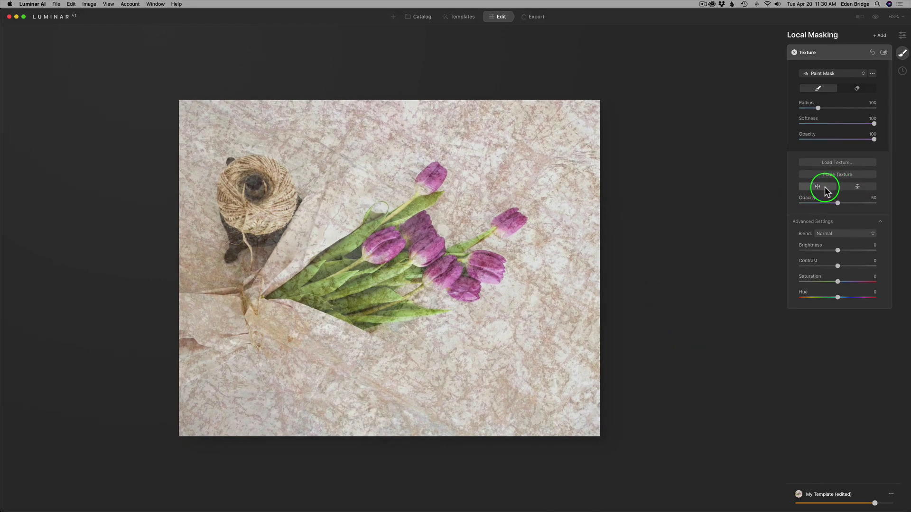
Flip the texture horizontally and back, and do the same vertically
left_click(824, 187)
left_click(825, 187)
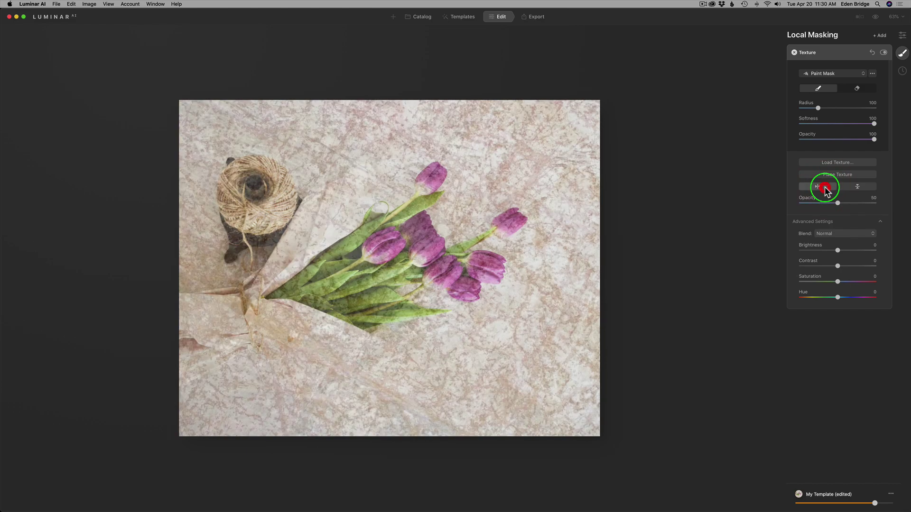
left_click(858, 187)
left_click(861, 189)
Try the texture at 100 opacity, and reset its opacity to 50
left_click_drag(849, 203, 906, 202)
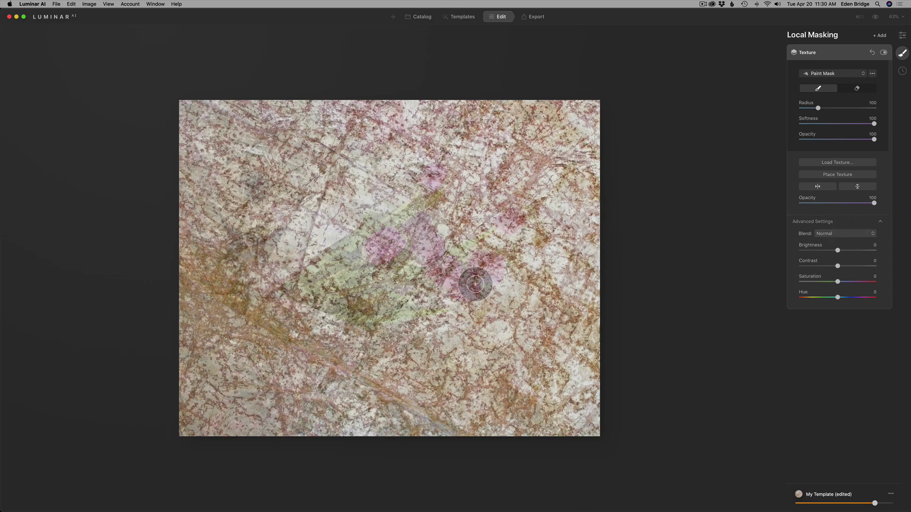
left_click(839, 234)
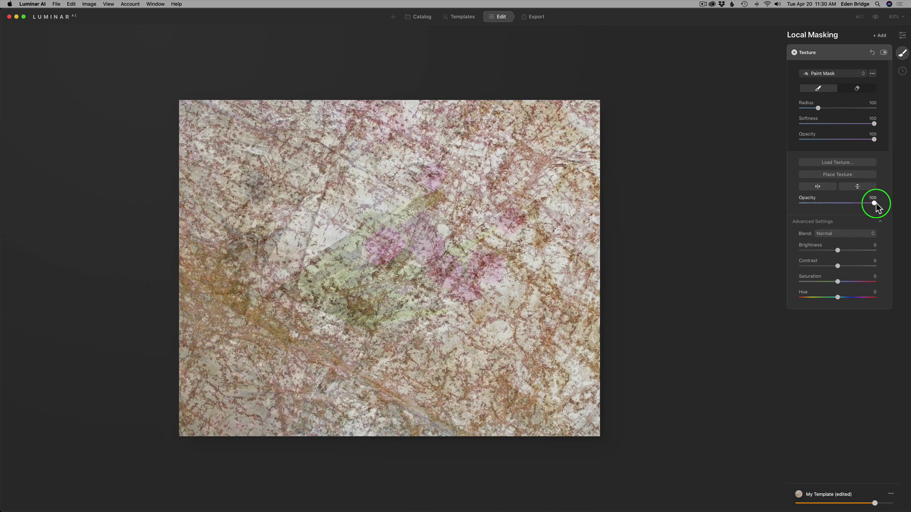
left_click_drag(872, 203, 860, 203)
left_click(811, 201)
double_click(811, 201)
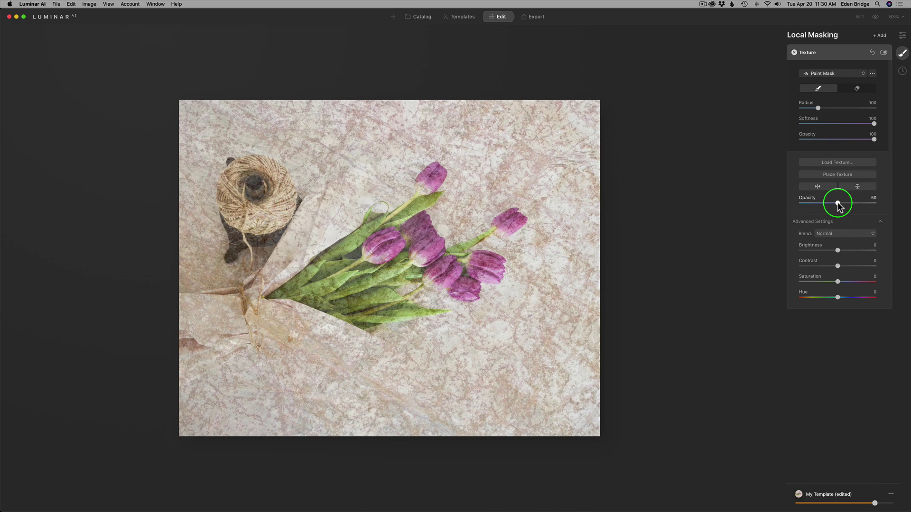
Set the texture's blend mode to Multiply in the advanced settings
left_click(852, 222)
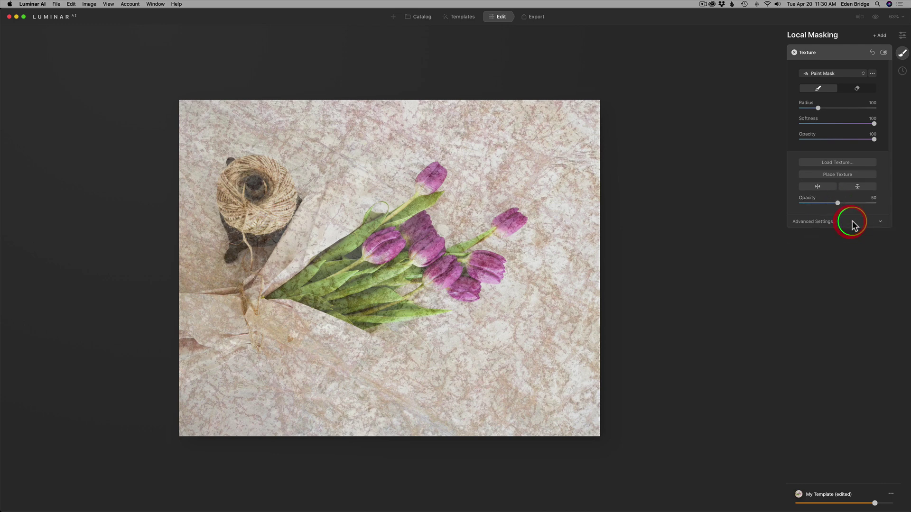
left_click(879, 222)
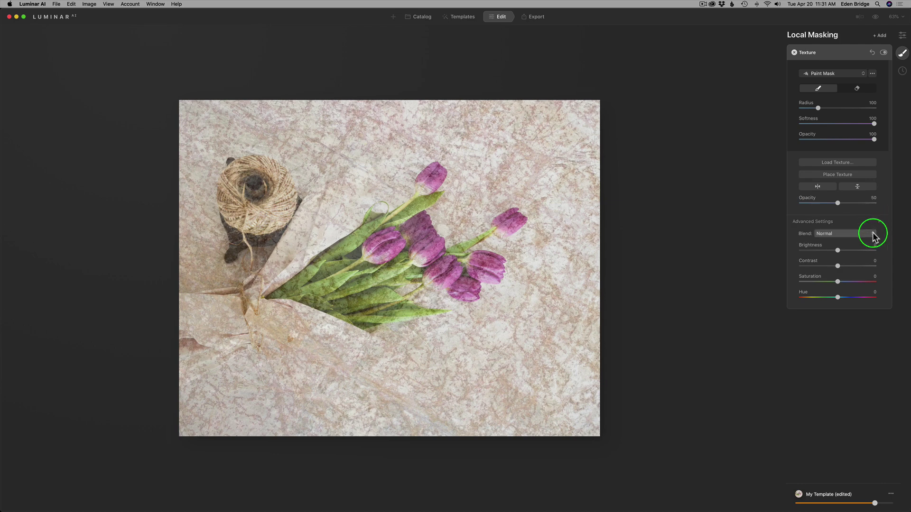
left_click(872, 233)
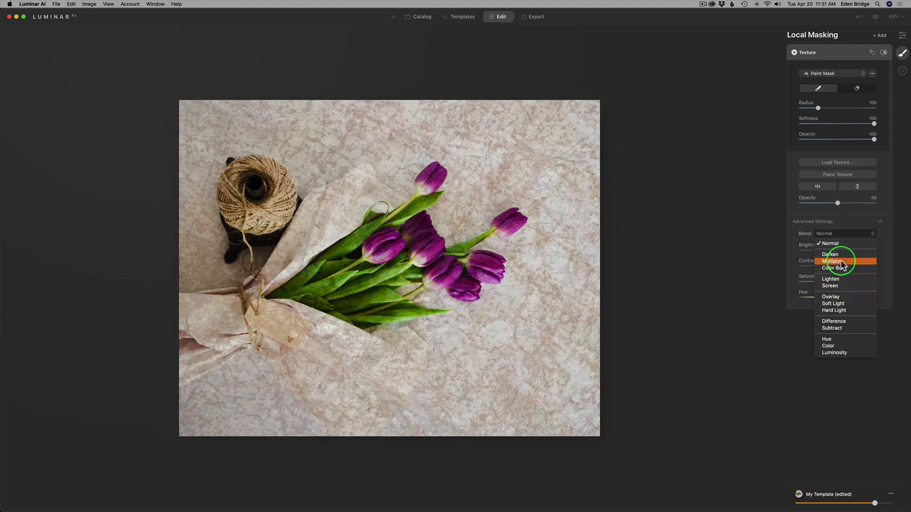
left_click(840, 261)
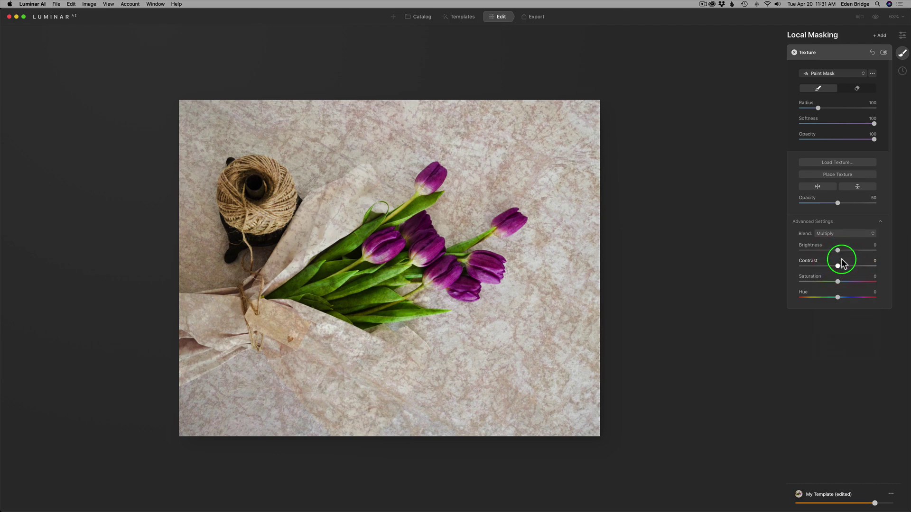
Try the Multiply texture at 100 and 0 opacity, keep the blend mode on Multiply, and set the opacity to 100
left_click_drag(841, 207, 888, 207)
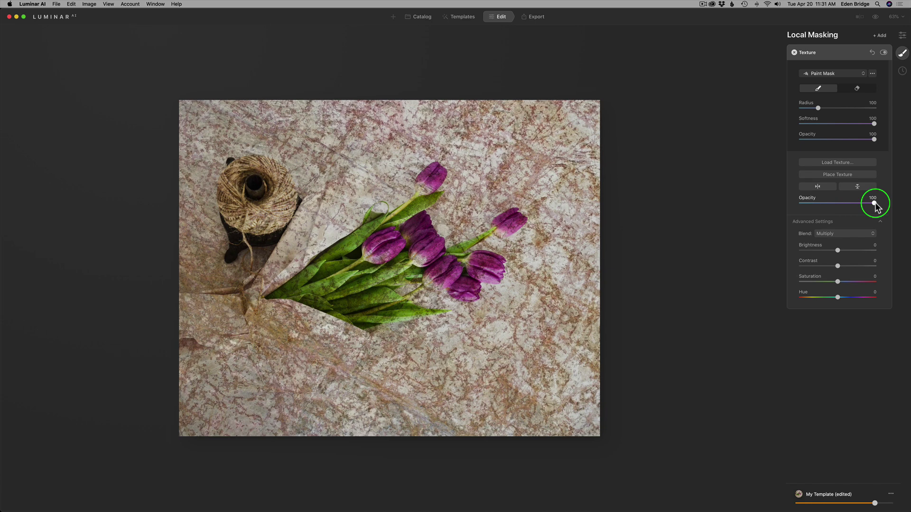
left_click_drag(875, 205, 765, 200)
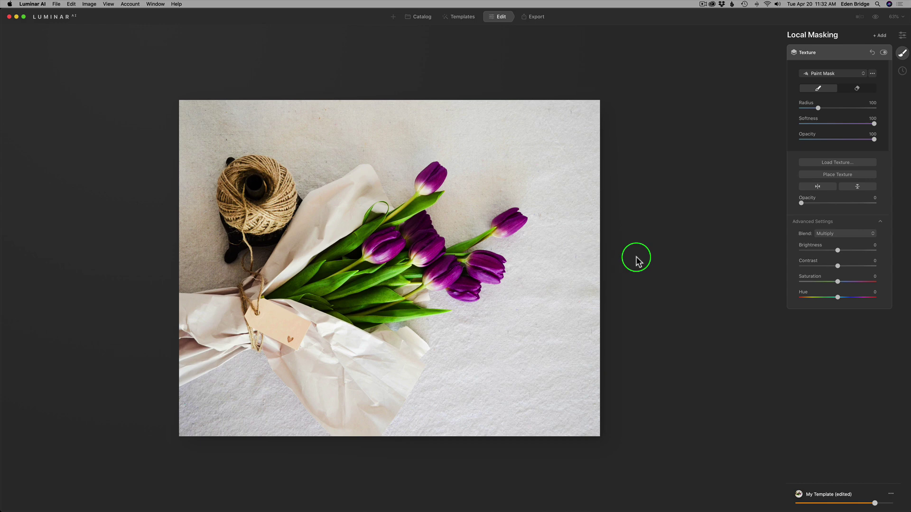
left_click(873, 234)
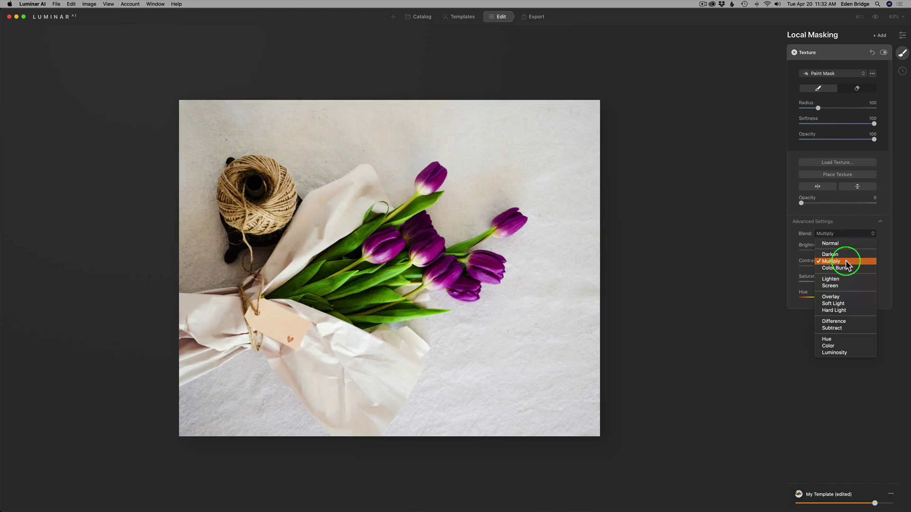
left_click(845, 261)
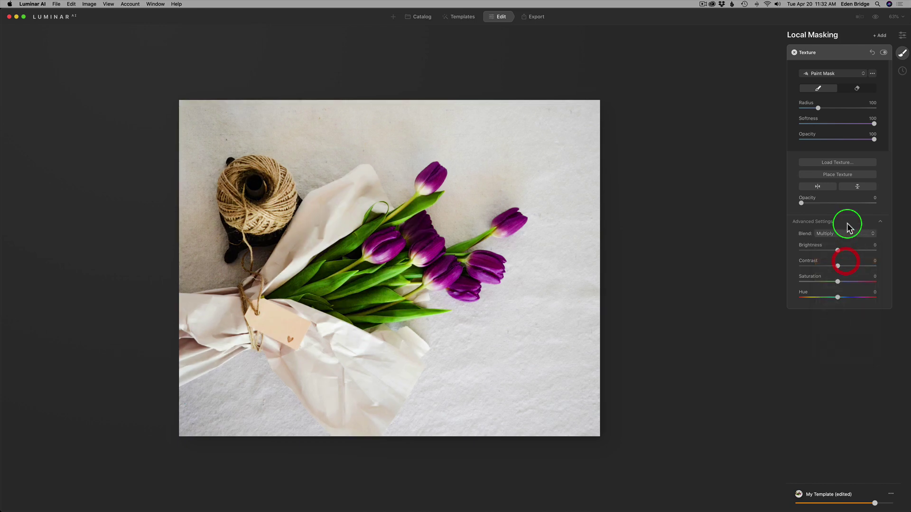
left_click_drag(807, 205, 898, 208)
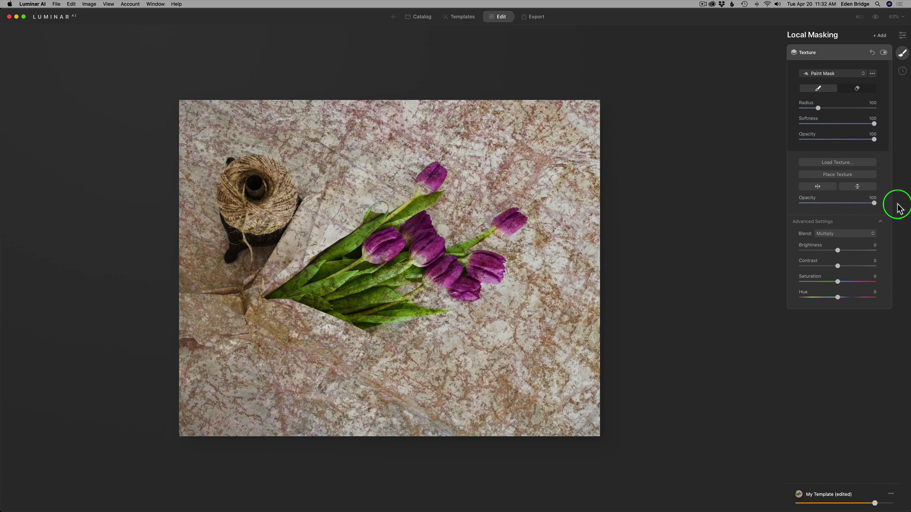
mouse_move(898, 208)
left_mouse_down()
mouse_move(816, 201)
mouse_move(896, 209)
left_mouse_up()
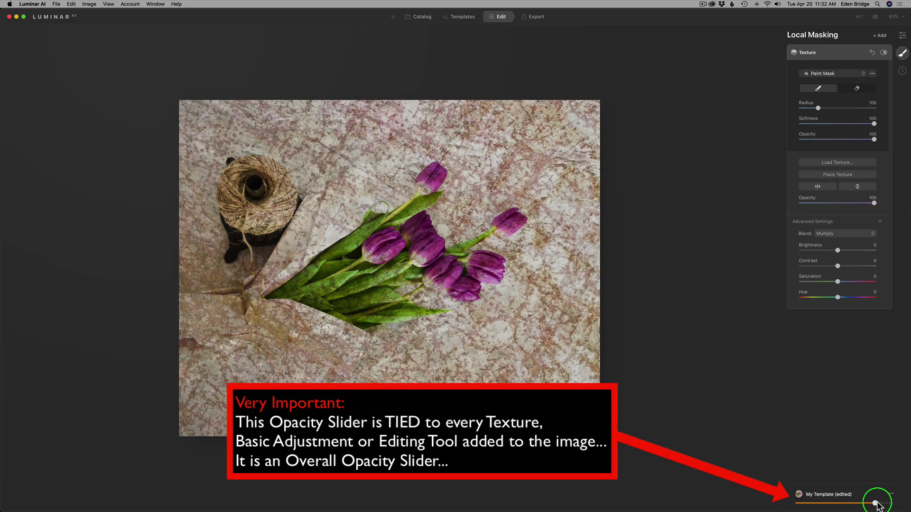
Raise the overall template opacity to its maximum and test a lower setting
left_click_drag(875, 503, 891, 504)
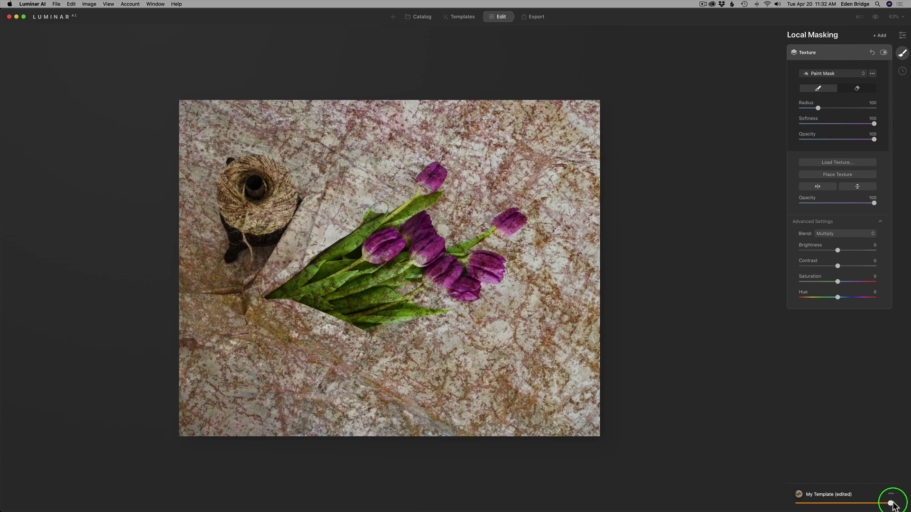
left_click_drag(880, 503, 903, 506)
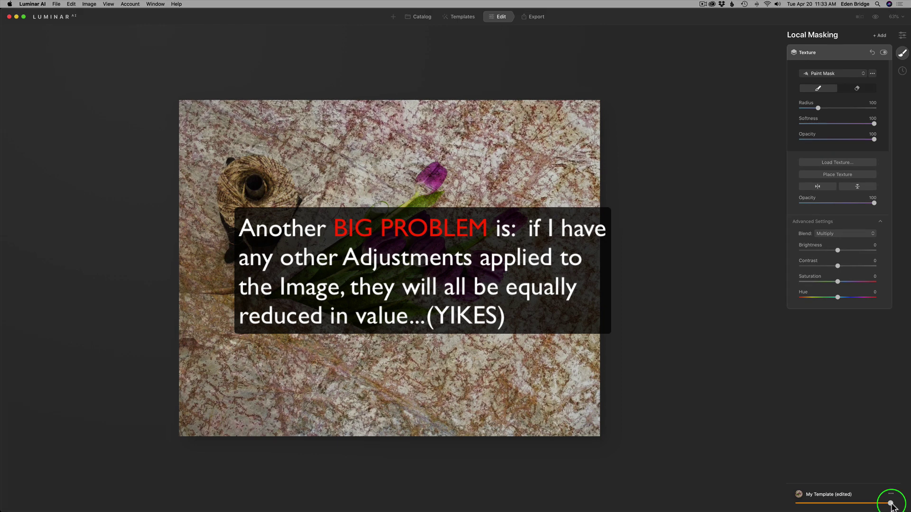
left_click_drag(891, 504, 834, 502)
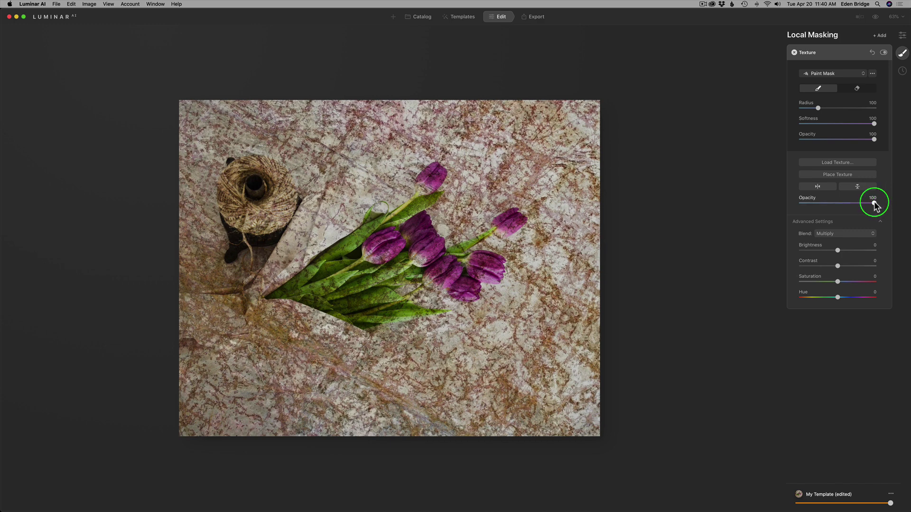
Try the texture at 34 opacity, return it to 100, and lower the overall template opacity to about a fifth
mouse_move(874, 205)
left_mouse_down()
mouse_move(813, 203)
mouse_move(853, 203)
mouse_move(820, 203)
mouse_move(799, 229)
mouse_move(808, 230)
mouse_move(824, 204)
left_mouse_up()
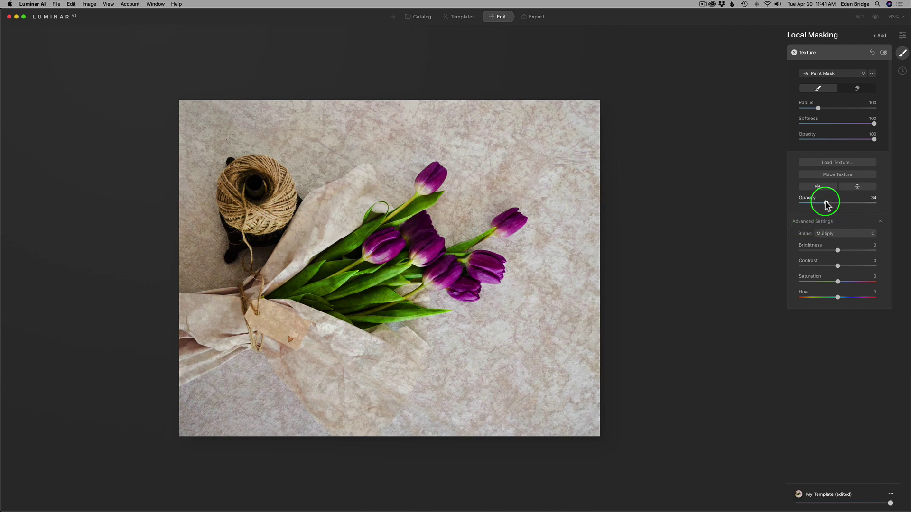
left_click_drag(826, 205, 826, 204)
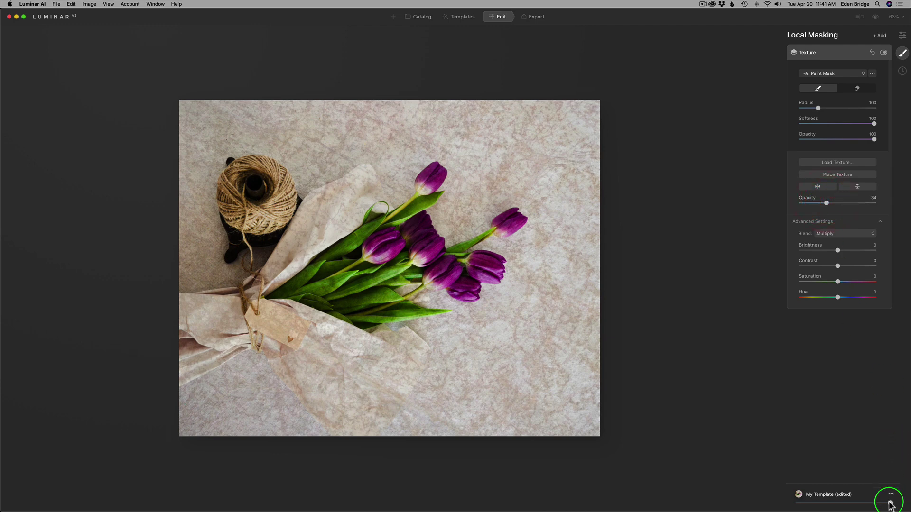
mouse_move(891, 504)
left_mouse_down()
mouse_move(797, 503)
mouse_move(906, 500)
left_mouse_up()
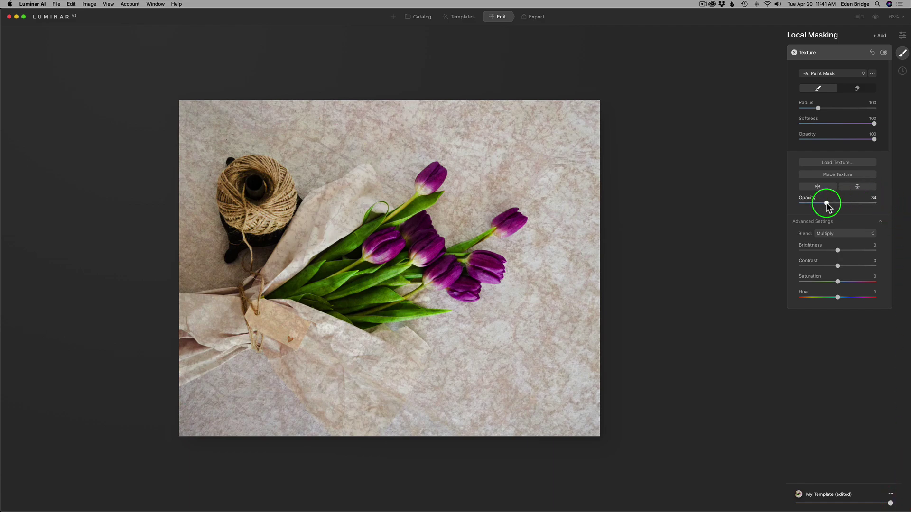
left_click_drag(826, 204, 885, 209)
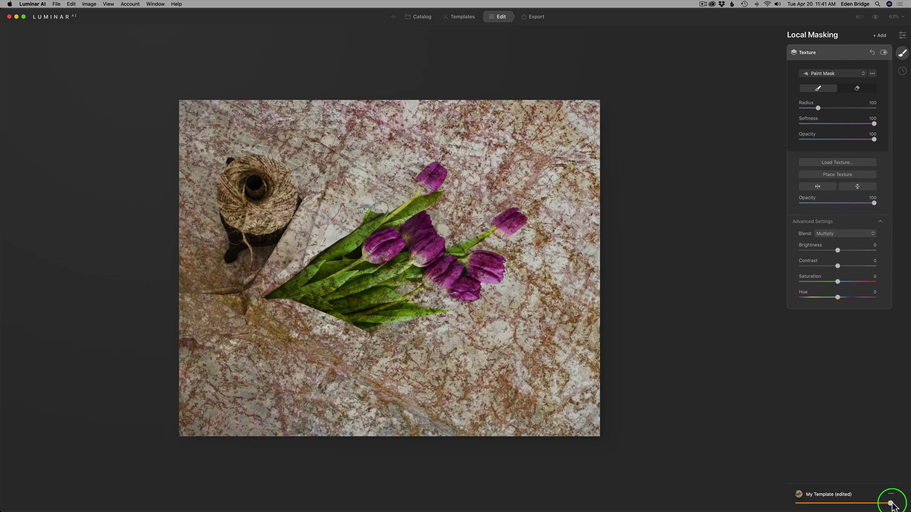
left_click_drag(888, 505, 836, 504)
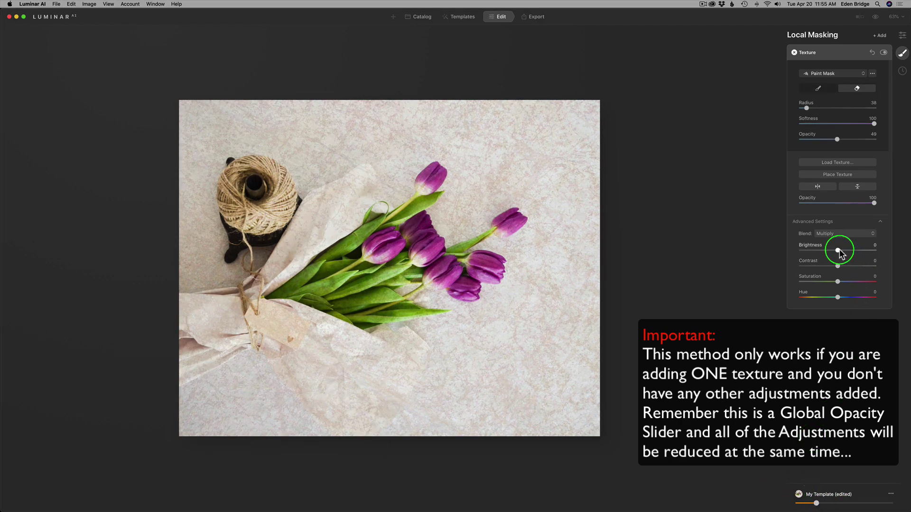
Set the texture's brightness to -14, contrast to -26 and saturation to 34, and reset its hue to 0
left_click_drag(837, 252, 852, 281)
left_click(838, 265)
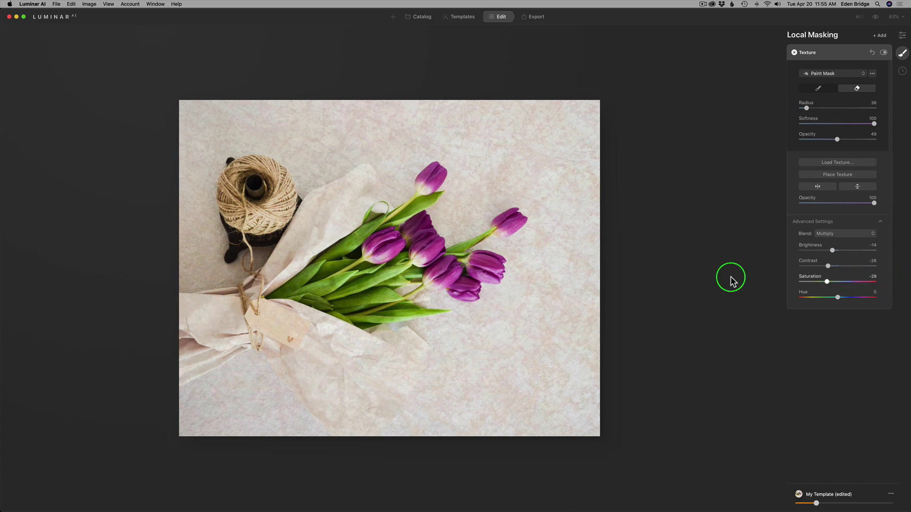
left_click_drag(852, 281, 850, 285)
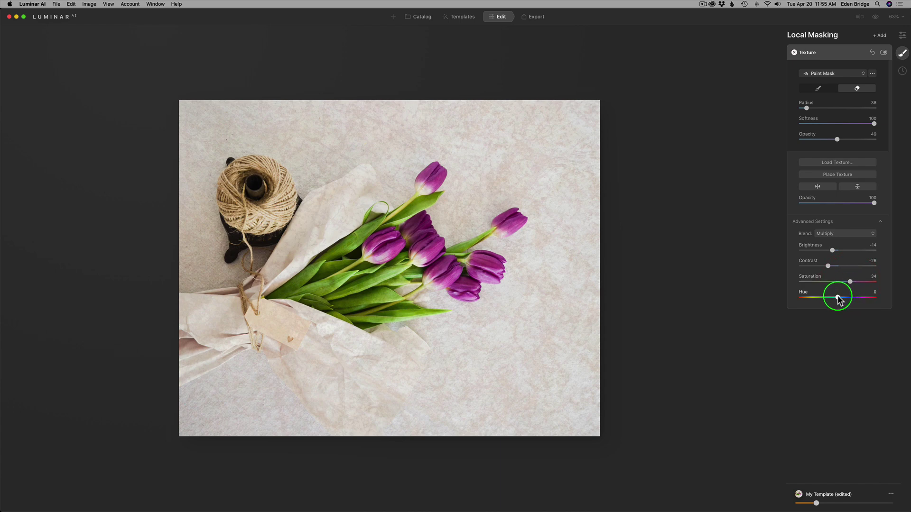
mouse_move(838, 299)
left_mouse_down()
mouse_move(863, 300)
mouse_move(845, 299)
left_mouse_up()
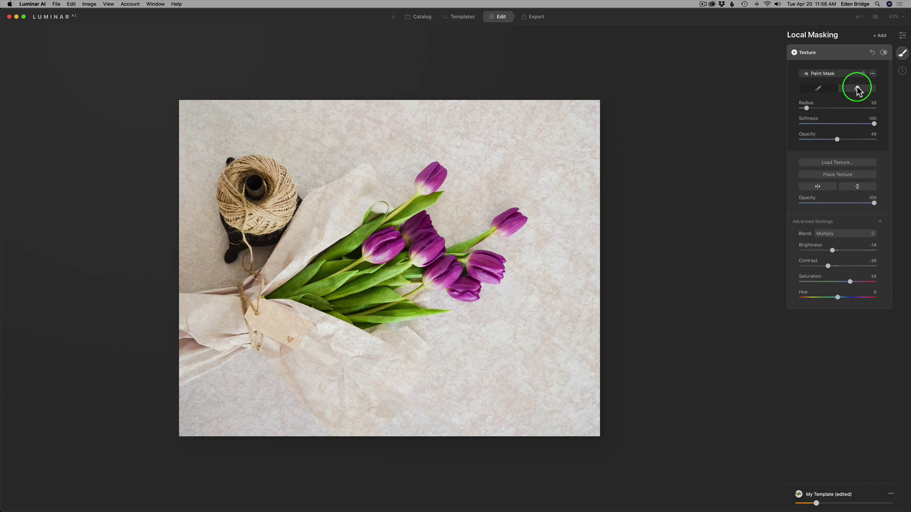
Switch the texture's paint mask to erasing, with 100 softness and 56 brush opacity
left_click(823, 93)
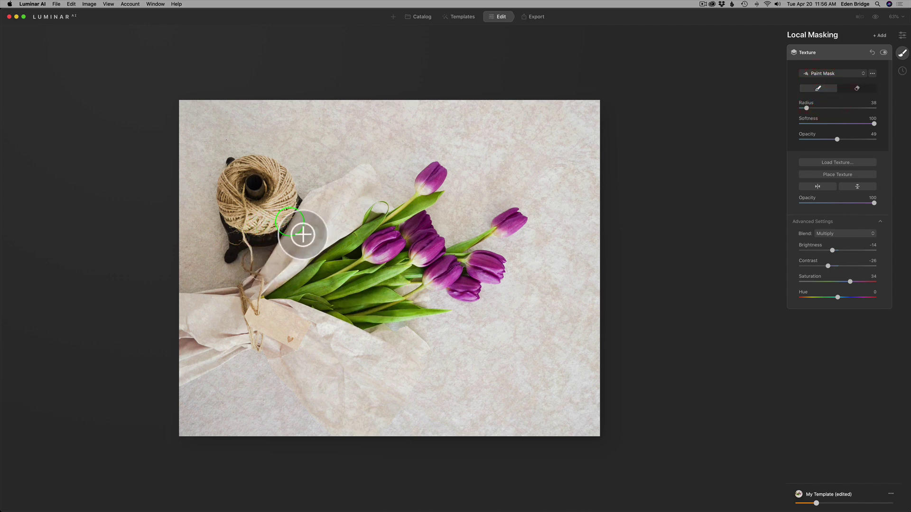
left_click_drag(393, 220, 407, 233)
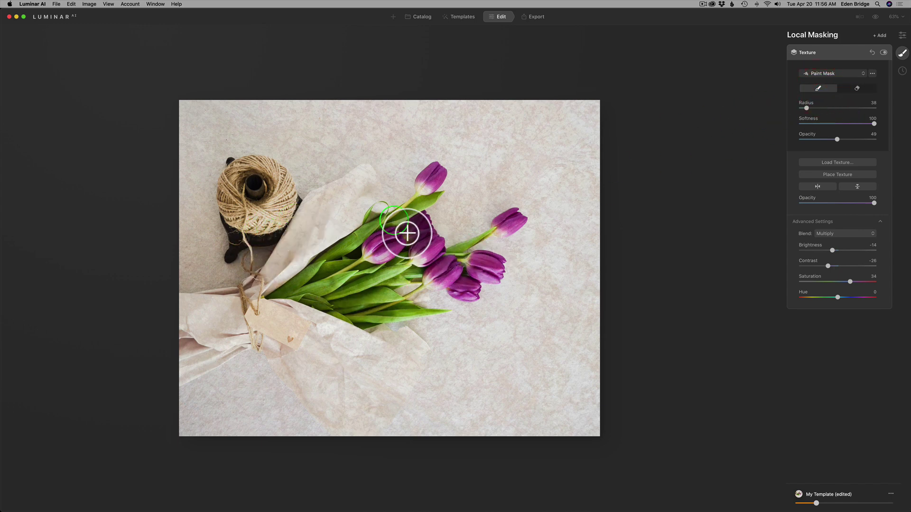
left_click(859, 89)
mouse_move(836, 139)
left_mouse_down()
mouse_move(883, 138)
mouse_move(842, 140)
left_mouse_up()
left_click_drag(434, 238, 446, 250)
left_click_drag(846, 139, 842, 139)
left_click(874, 124)
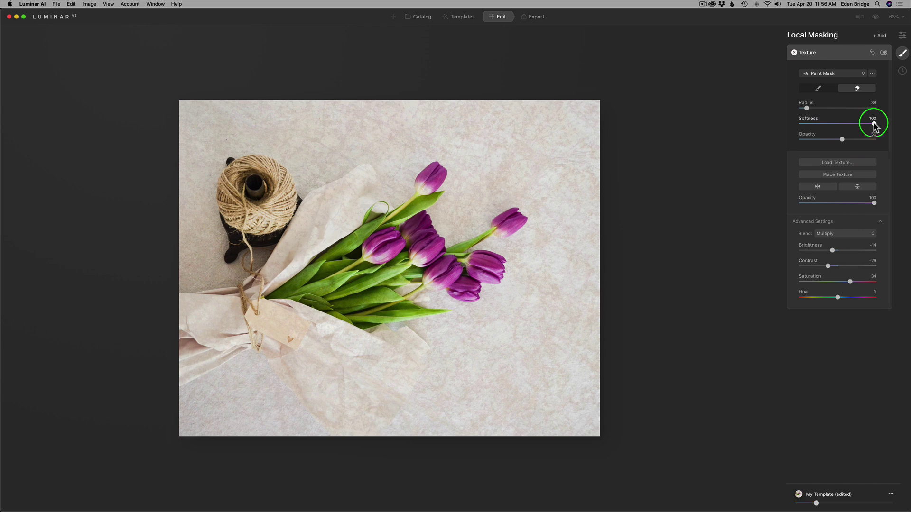
Set the eraser radius to 118 and erase the texture from the twine spool, wrapping paper and tulip bunch
left_click_drag(807, 108, 821, 108)
mouse_move(243, 193)
left_mouse_down()
mouse_move(269, 200)
mouse_move(247, 200)
mouse_move(263, 181)
mouse_move(245, 204)
mouse_move(245, 191)
mouse_move(270, 215)
left_mouse_up()
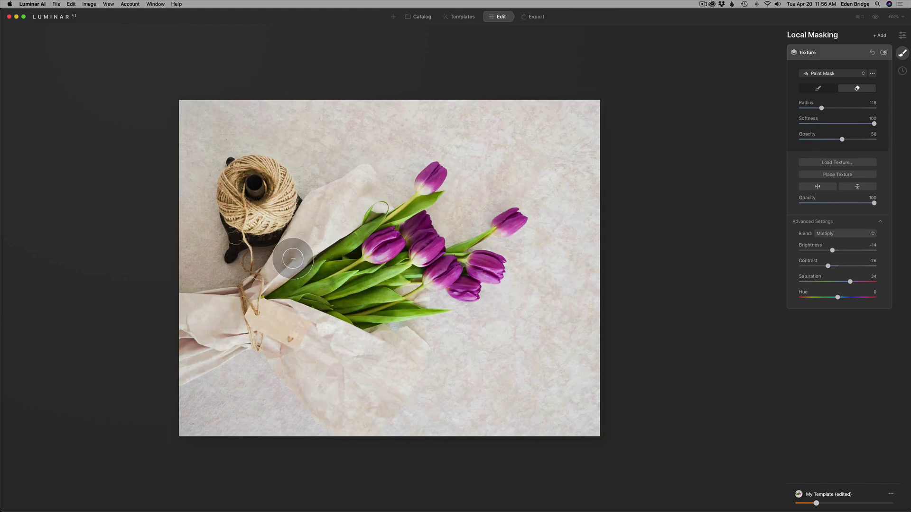
mouse_move(268, 282)
left_mouse_down()
mouse_move(329, 207)
mouse_move(360, 197)
mouse_move(325, 233)
mouse_move(313, 266)
left_mouse_up()
mouse_move(197, 325)
left_mouse_down()
mouse_move(294, 310)
mouse_move(181, 313)
mouse_move(253, 311)
mouse_move(194, 347)
mouse_move(228, 331)
mouse_move(339, 327)
mouse_move(316, 325)
mouse_move(315, 383)
mouse_move(330, 396)
mouse_move(330, 365)
mouse_move(392, 353)
mouse_move(399, 379)
mouse_move(321, 393)
mouse_move(294, 412)
left_mouse_up()
mouse_move(398, 273)
left_mouse_down()
mouse_move(410, 238)
mouse_move(431, 276)
mouse_move(476, 274)
mouse_move(450, 281)
mouse_move(415, 274)
left_mouse_up()
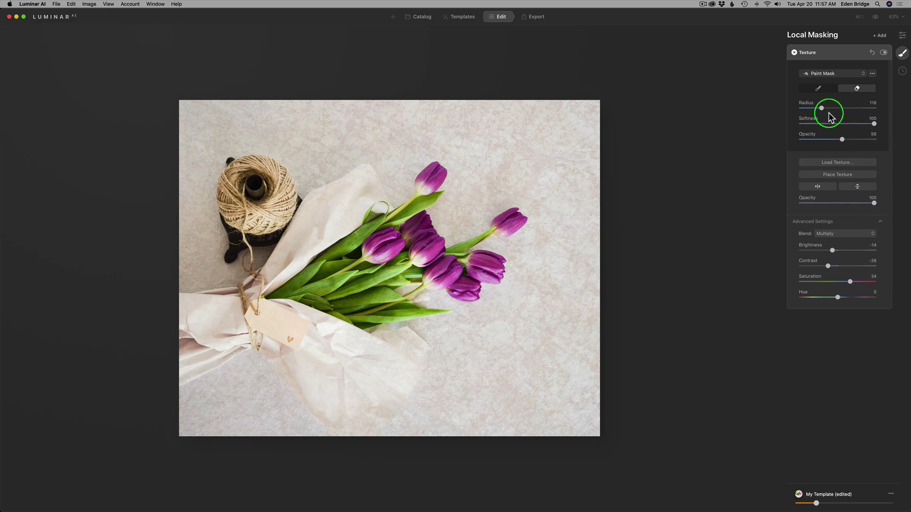
Set the eraser radius to 45 and erase the texture from the outer tulip blooms
left_click_drag(822, 109, 807, 108)
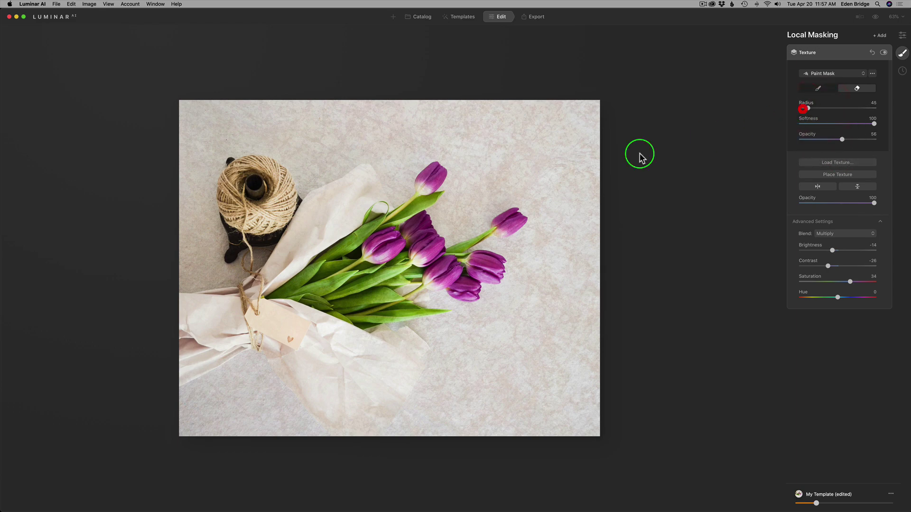
left_click_drag(443, 197, 427, 181)
mouse_move(524, 239)
left_mouse_down()
mouse_move(503, 279)
mouse_move(478, 284)
left_mouse_up()
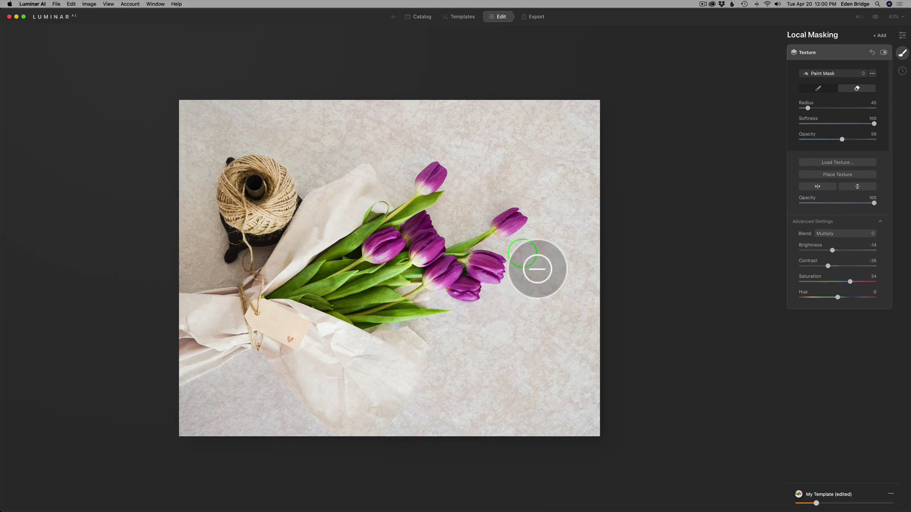
Add a second Texture adjustment and load another texture image from the Summer Painterly folder
left_click(885, 35)
left_click(871, 52)
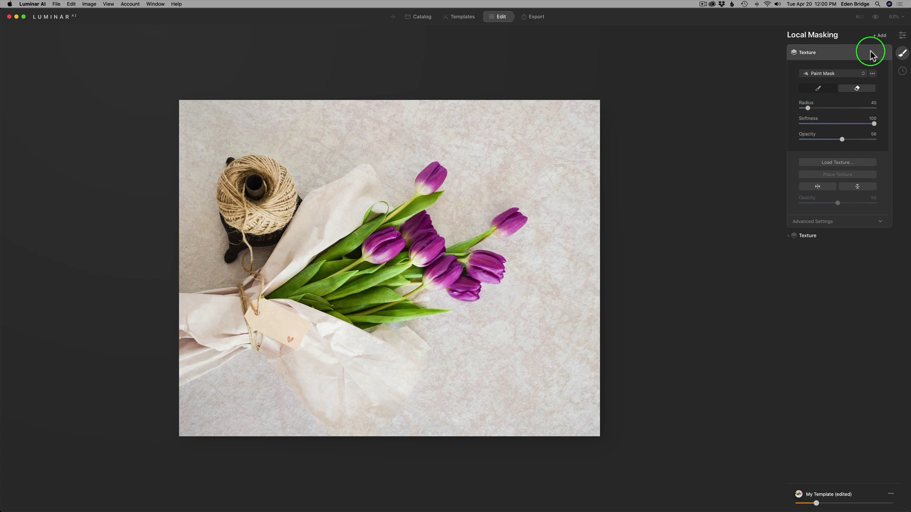
mouse_move(813, 502)
left_mouse_down()
mouse_move(838, 502)
mouse_move(819, 506)
left_mouse_up()
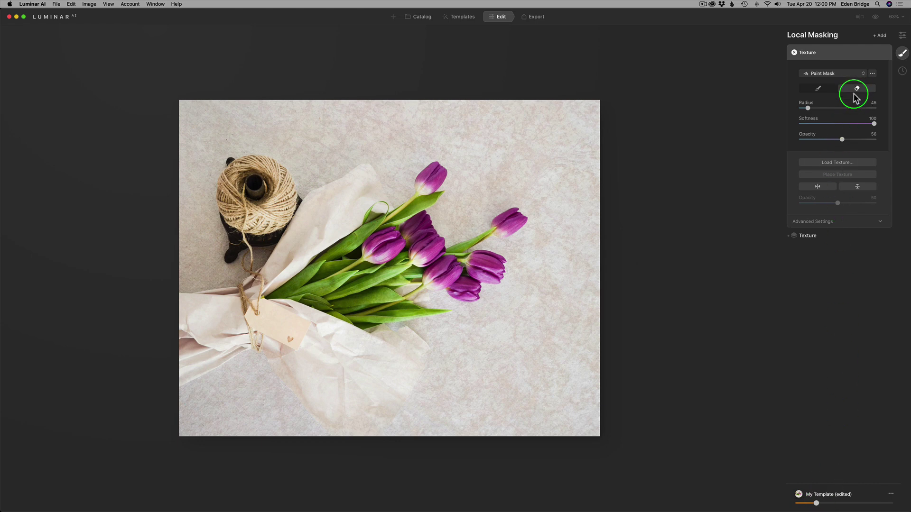
left_click(842, 163)
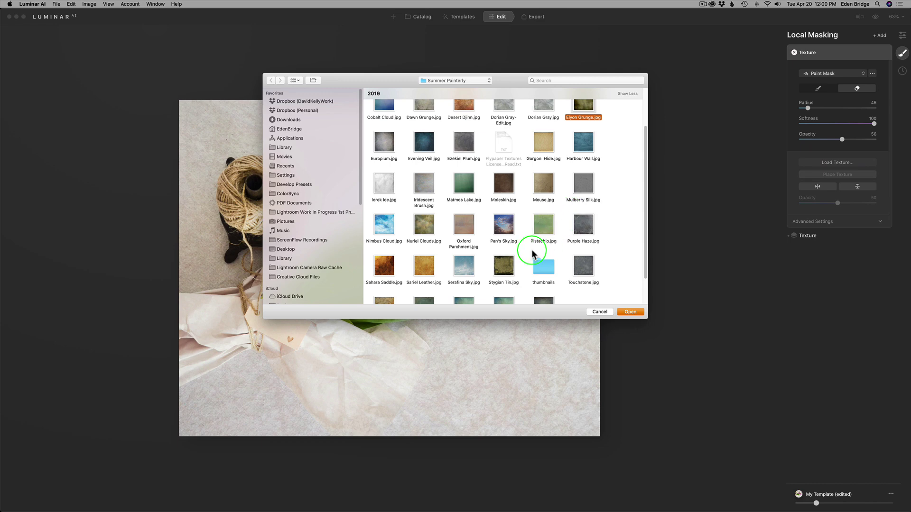
left_click(504, 267)
left_click(630, 311)
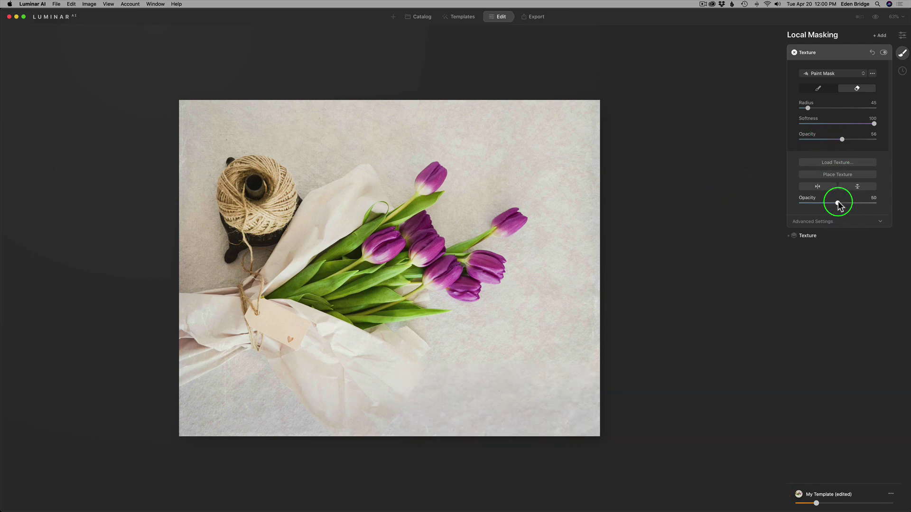
Set the second texture's opacity to 100 and slightly raise the overall template opacity
left_click_drag(838, 203, 904, 203)
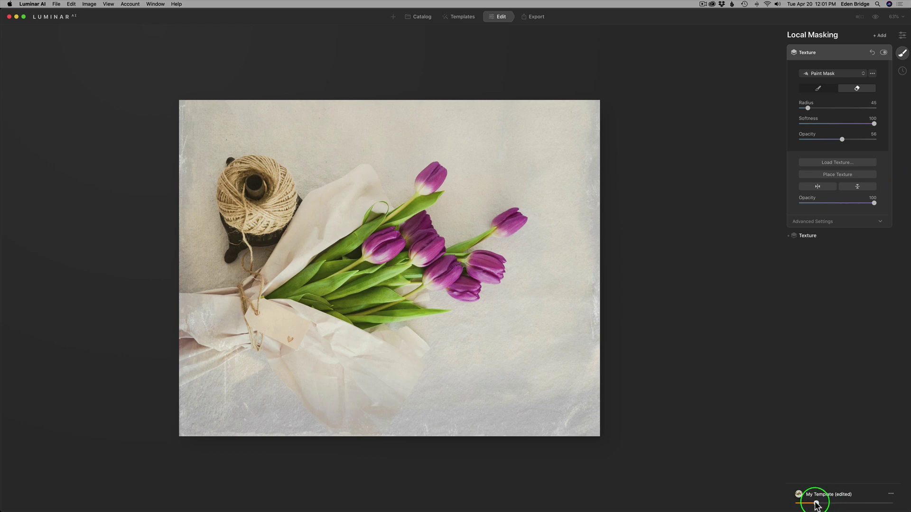
mouse_move(816, 504)
left_mouse_down()
mouse_move(907, 502)
mouse_move(816, 505)
left_mouse_up()
left_click_drag(816, 504, 820, 504)
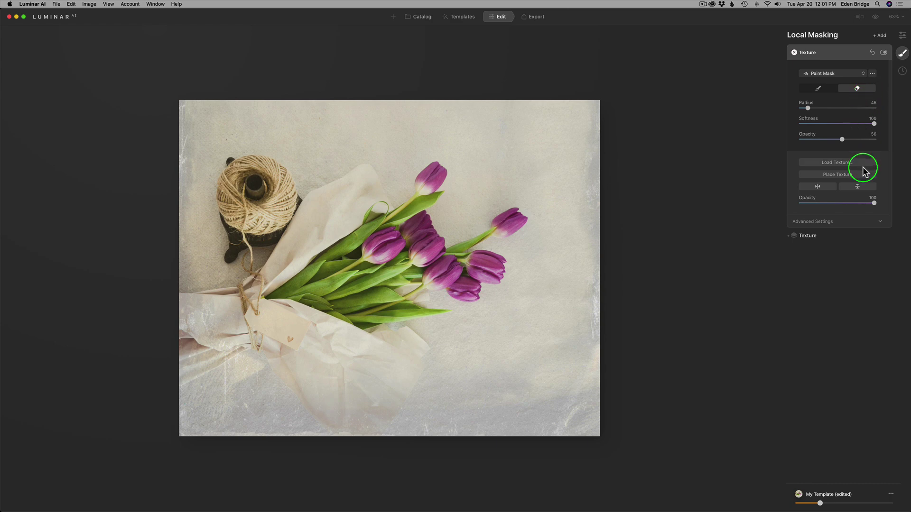
Set the second texture's blend mode to Multiply in its advanced settings, keeping its opacity at 100
left_click(878, 223)
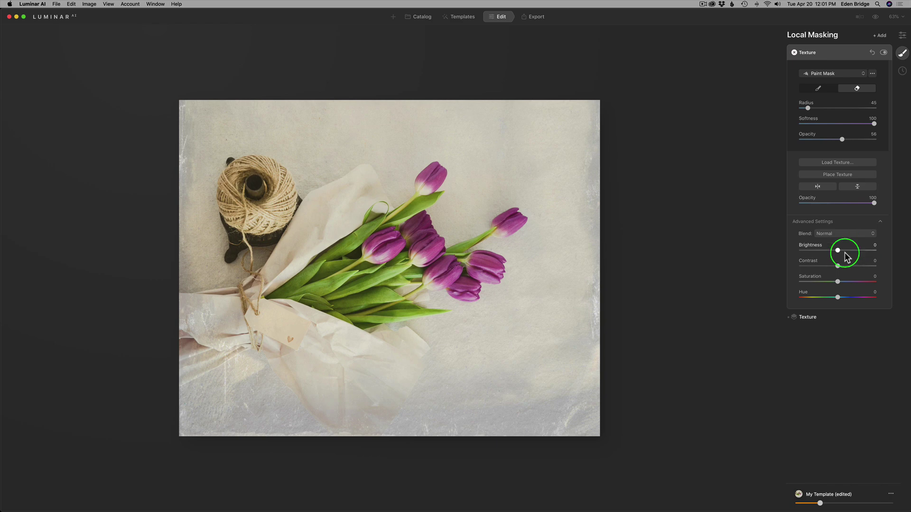
left_click(870, 234)
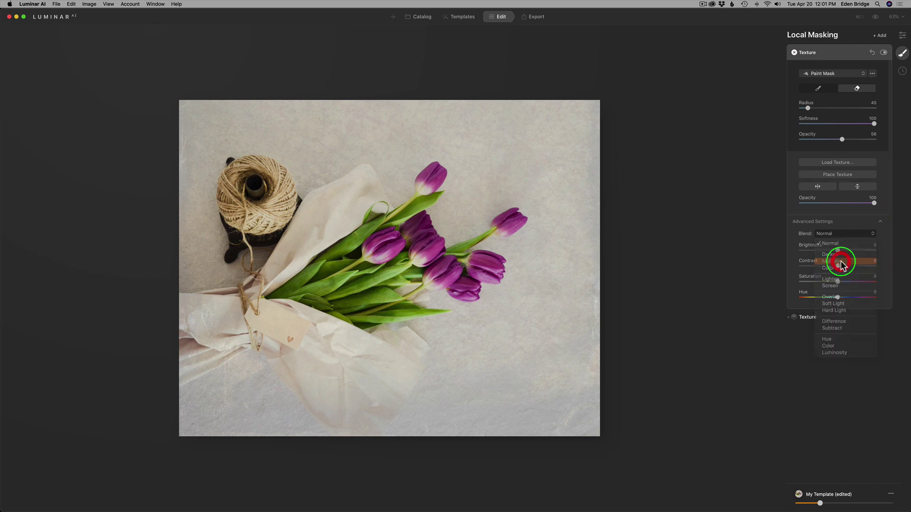
left_click(839, 262)
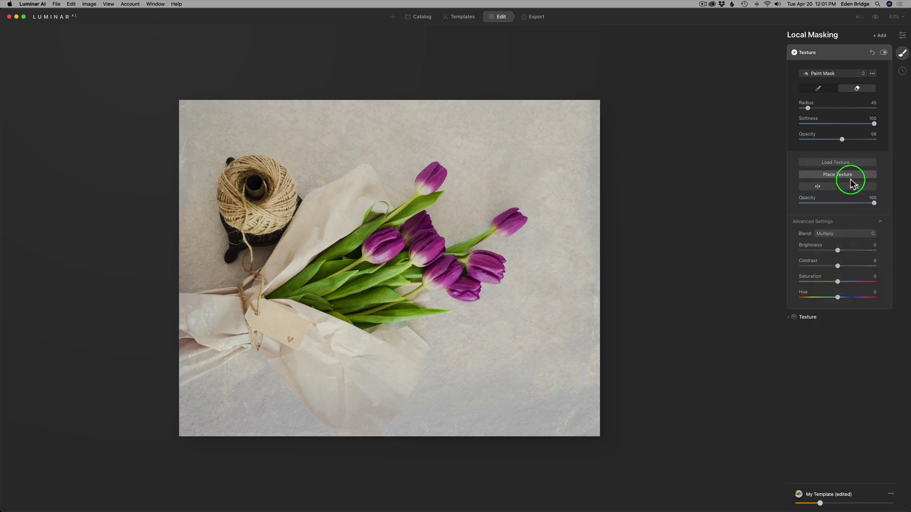
left_click_drag(875, 205, 908, 214)
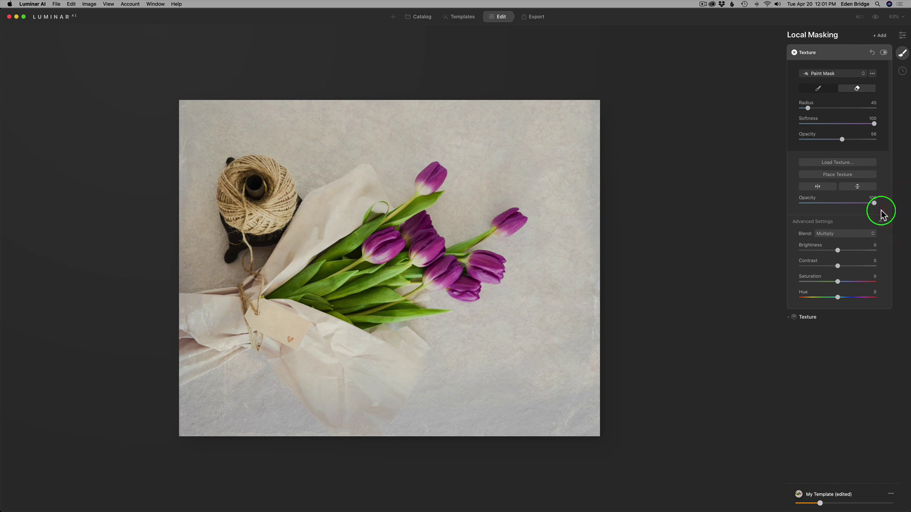
mouse_move(837, 250)
left_mouse_down()
mouse_move(860, 250)
mouse_move(827, 250)
mouse_move(853, 253)
mouse_move(837, 251)
left_mouse_up()
left_click_drag(844, 498, 831, 504)
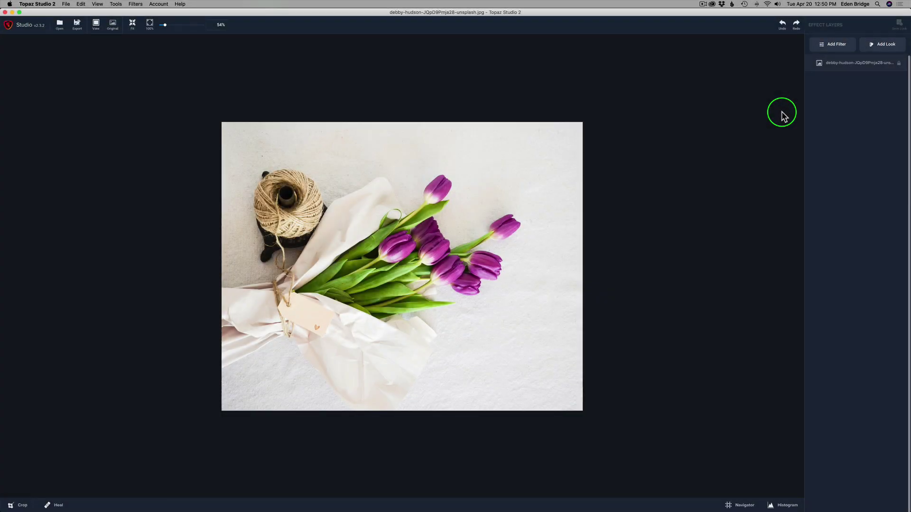
Add a Texture filter and apply the cracked beige-grey texture from the Flypaper Summer Painterly category
left_click(837, 45)
left_click(843, 445)
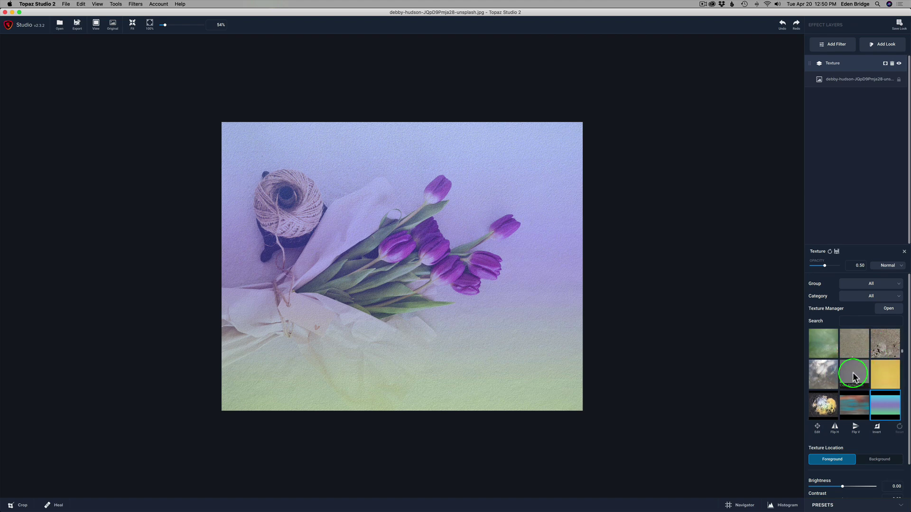
left_click(892, 299)
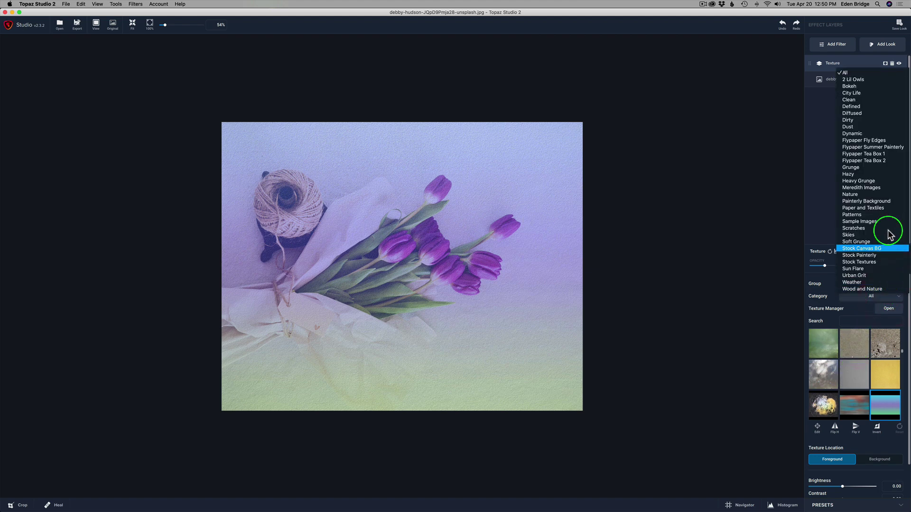
left_click(876, 147)
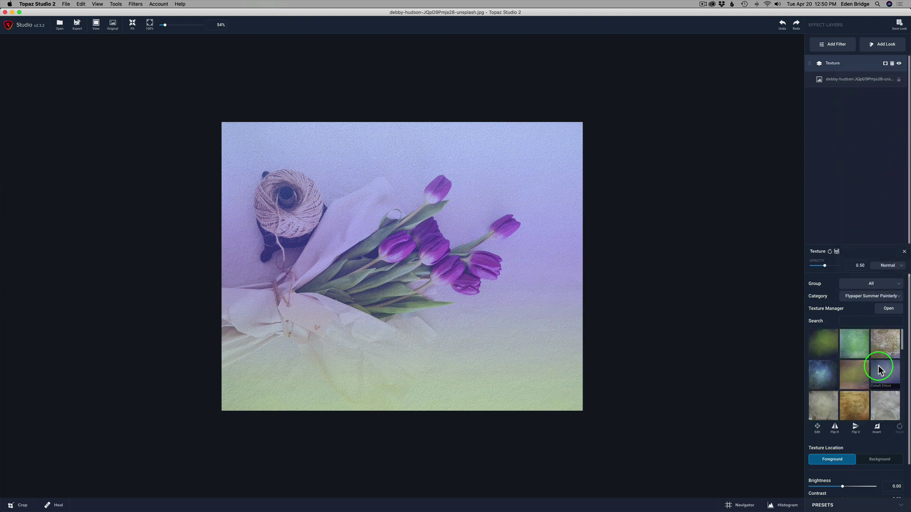
left_click(882, 344)
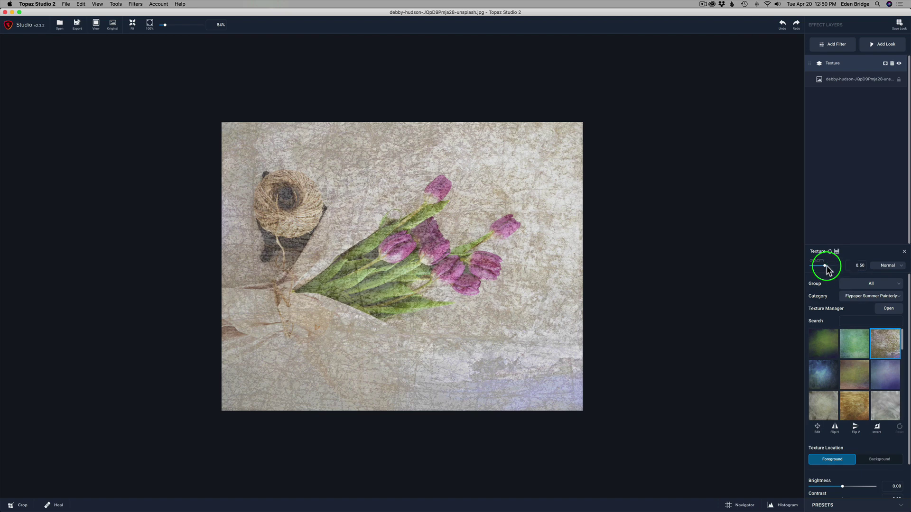
Set the texture's blend mode to Multiply and look through its adjustment settings
left_click(896, 267)
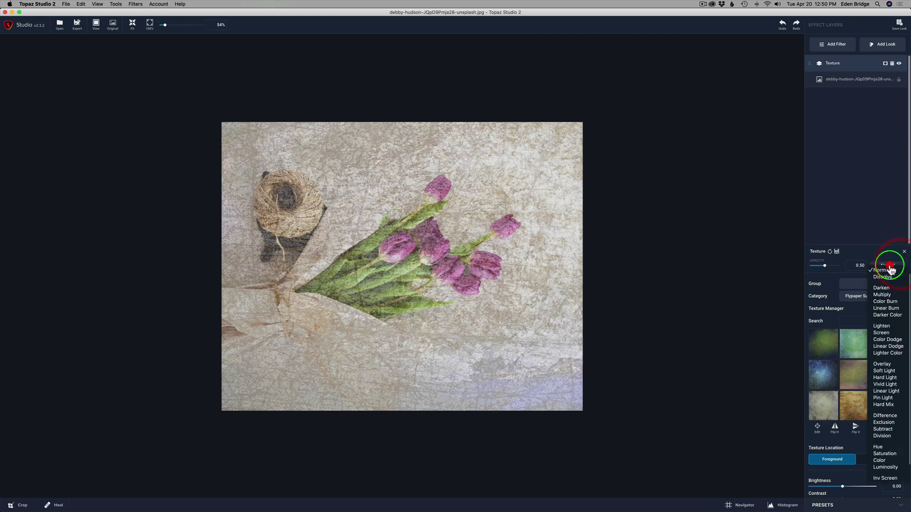
left_click(883, 295)
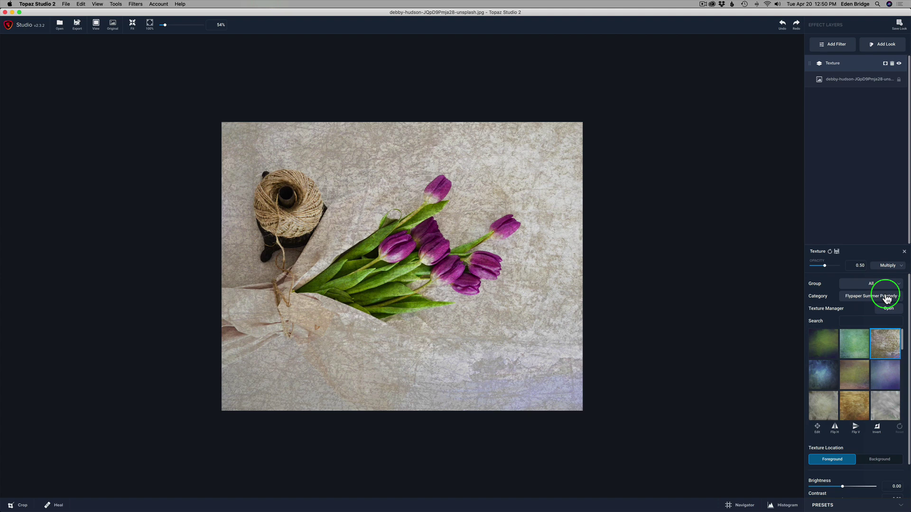
left_click_drag(907, 304, 908, 357)
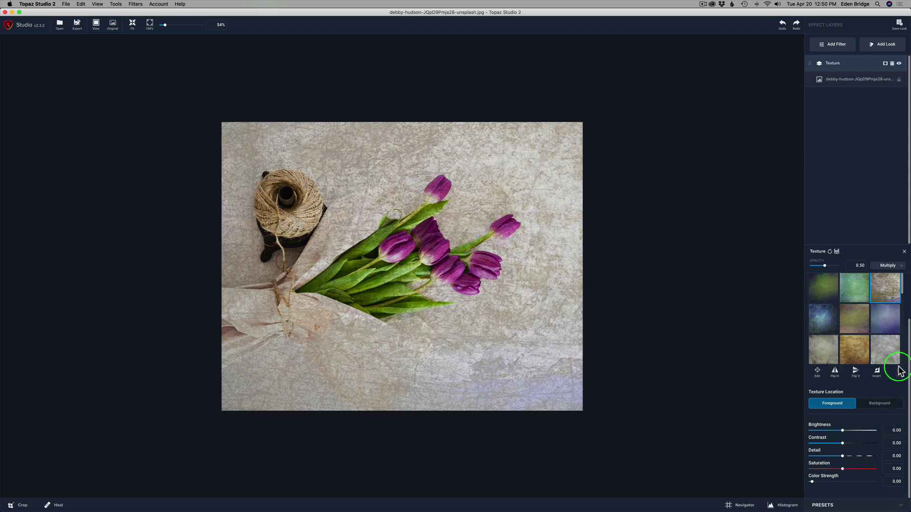
left_click_drag(906, 353, 903, 256)
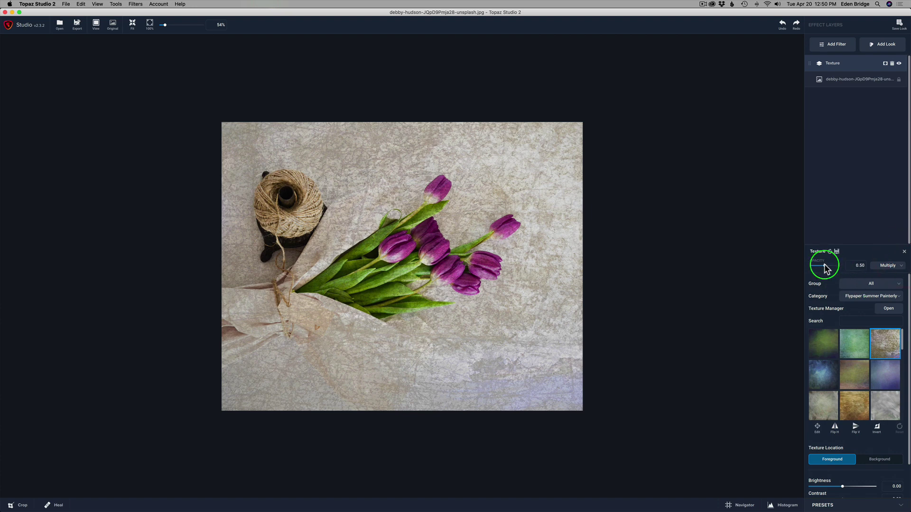
Try the Multiply texture at full and zero strength, and set its opacity to 0.55
left_click_drag(825, 268, 849, 275)
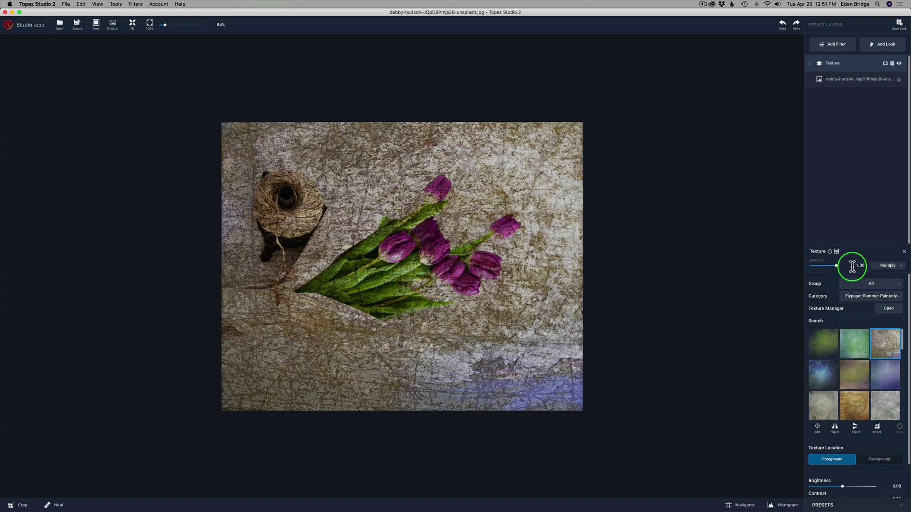
left_click_drag(836, 268, 827, 269)
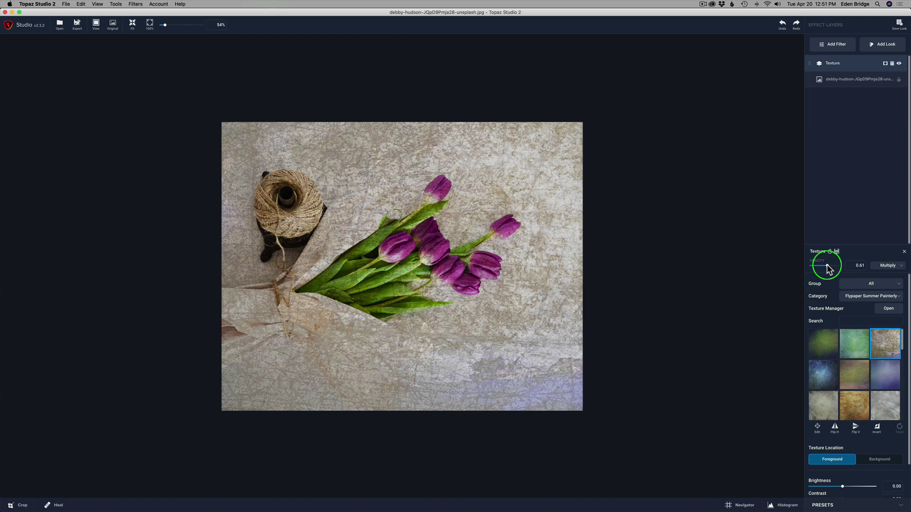
left_click(826, 265)
left_click_drag(827, 269, 799, 269)
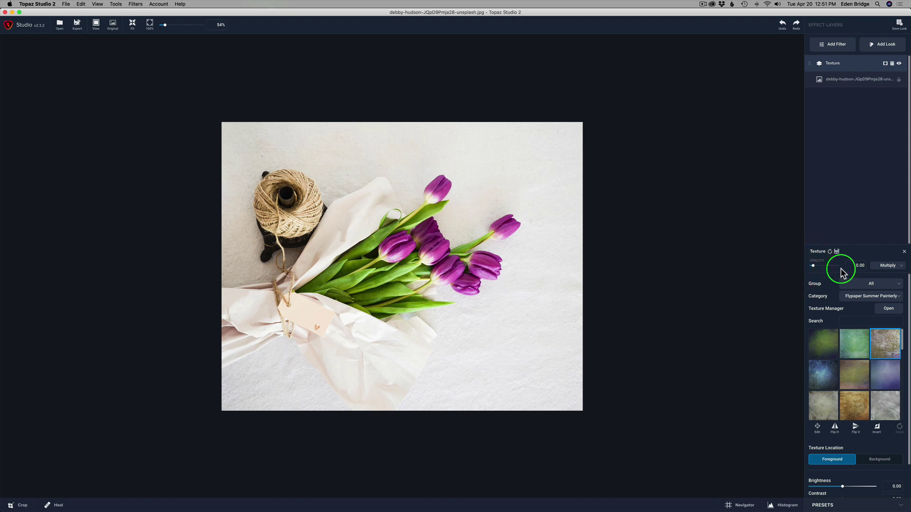
left_click(819, 268)
left_click_drag(819, 268, 827, 267)
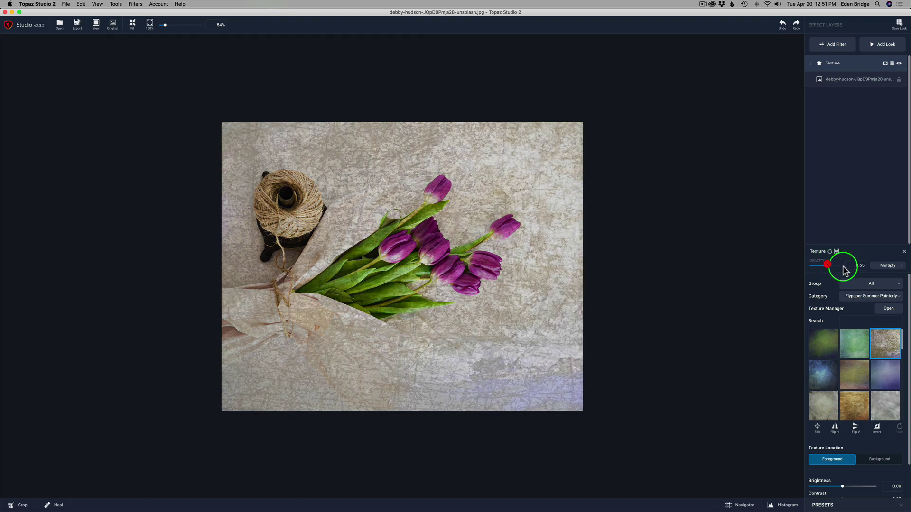
Set the texture's brightness to 0.21, contrast to -0.21, detail to -0.39, saturation to -1.00, color strength to 0.51 and color to 0.12
left_click_drag(907, 290, 831, 457)
left_click(857, 427)
left_click(905, 424)
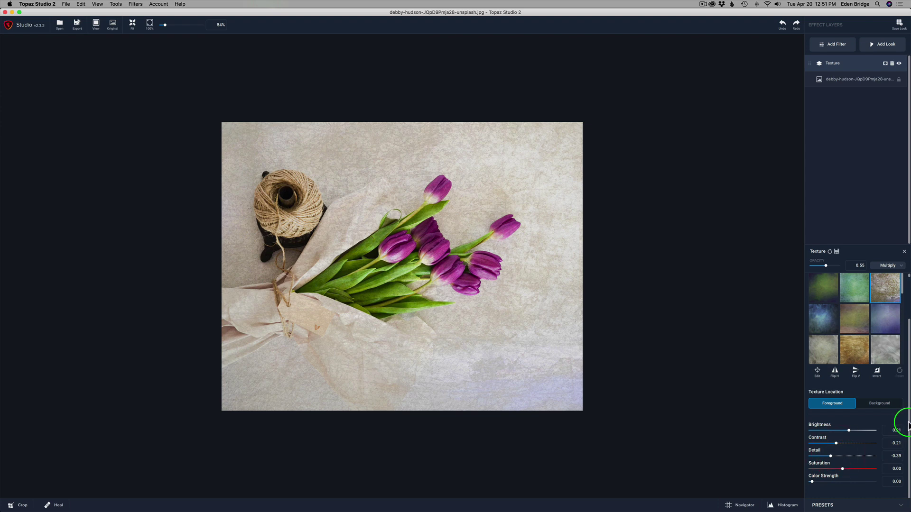
left_click(906, 445)
left_click_drag(843, 470, 819, 495)
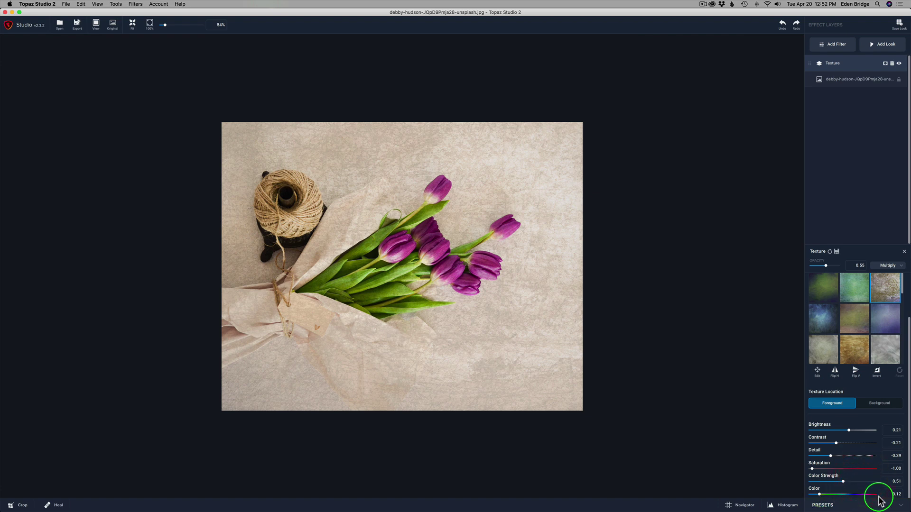
left_click_drag(907, 434, 907, 349)
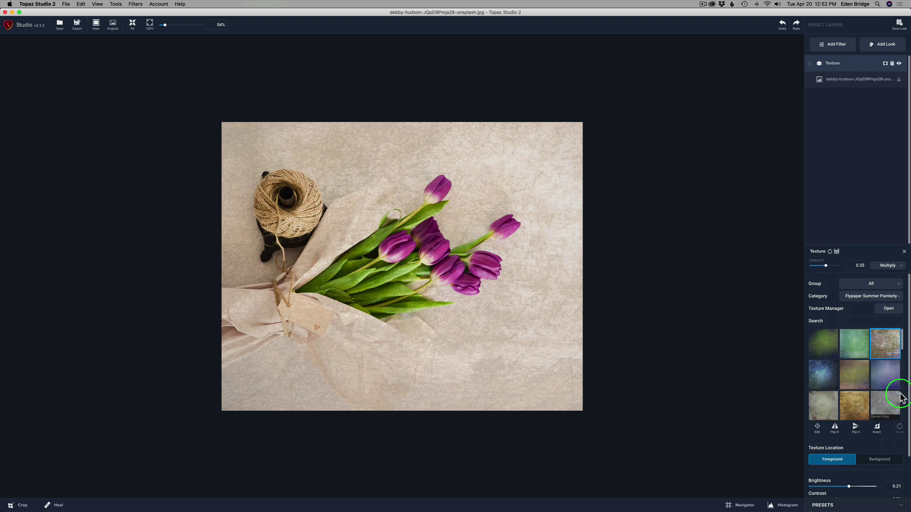
Add a second Texture filter and apply the mottled blue texture from the full texture collection
left_click(840, 45)
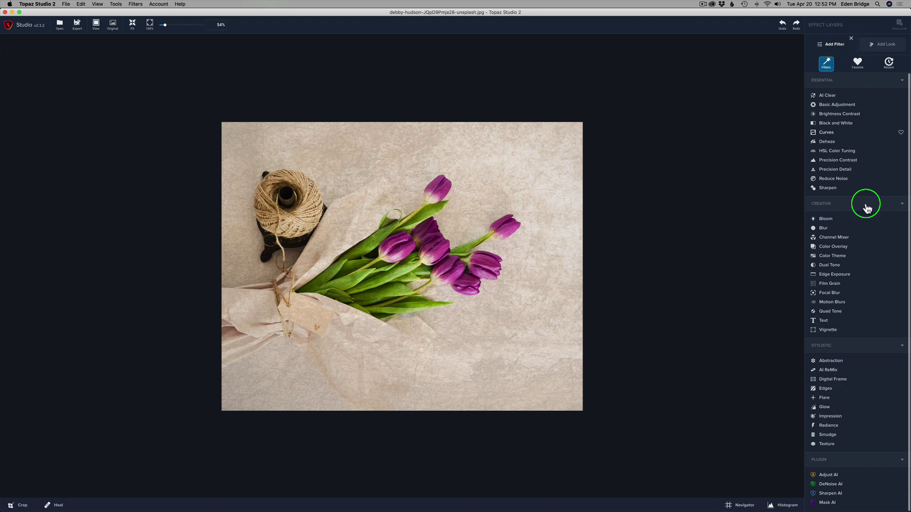
left_click(831, 445)
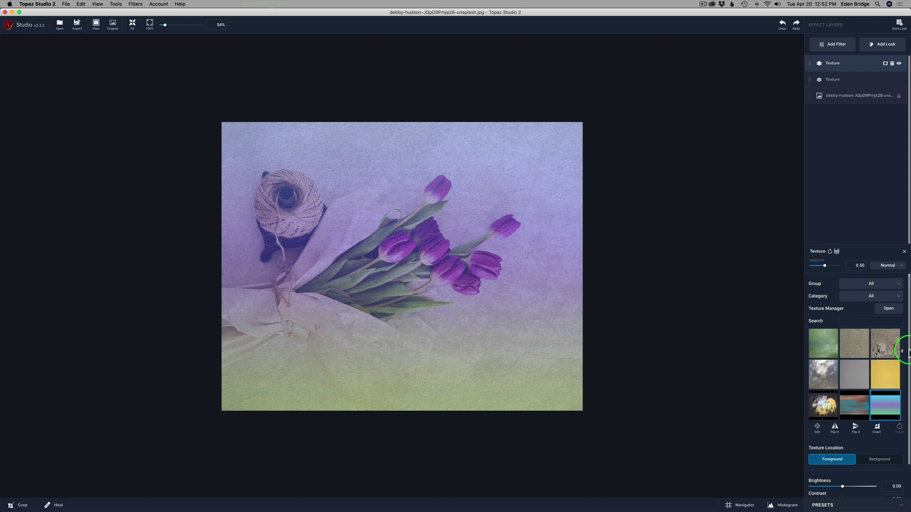
scroll(892, 361, "down", 3)
scroll(860, 377, "down", 2)
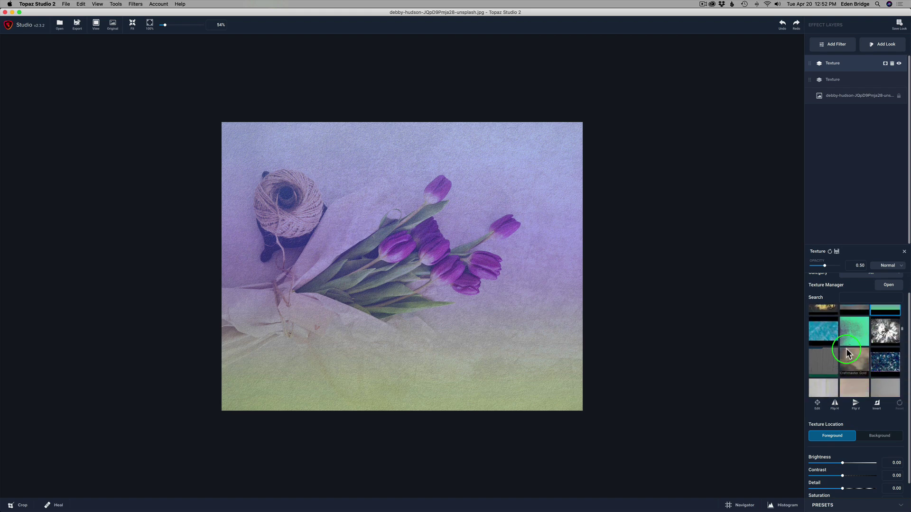
left_click(824, 332)
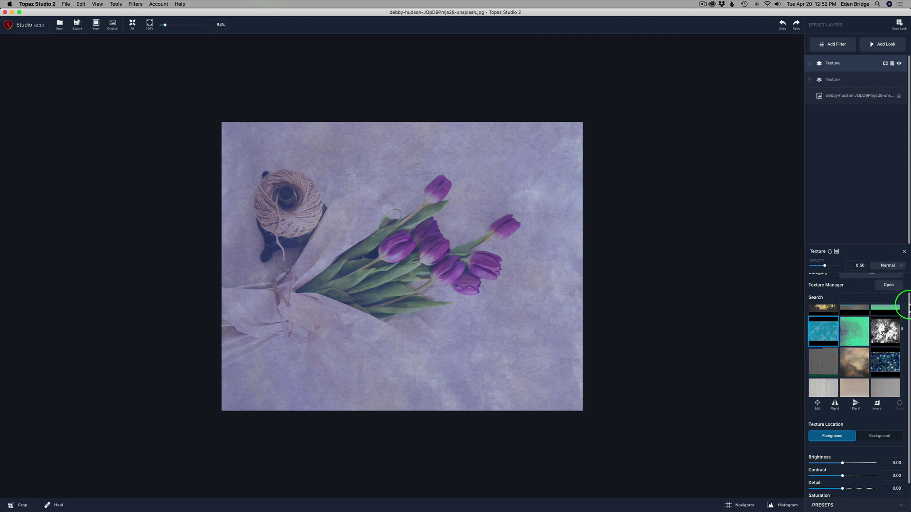
Set the second texture's opacity to 1.00 and its blend mode to Overlay
left_click_drag(907, 305, 905, 254)
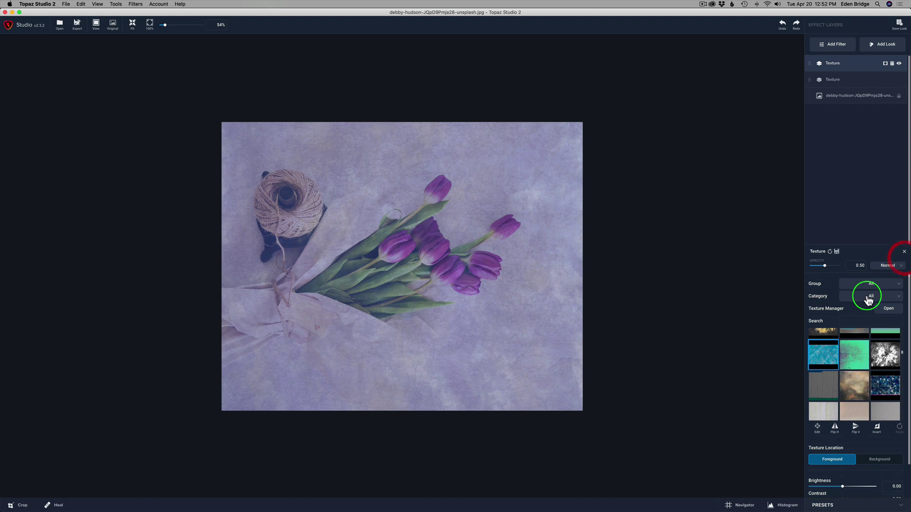
left_click_drag(823, 266, 863, 285)
left_click(894, 266)
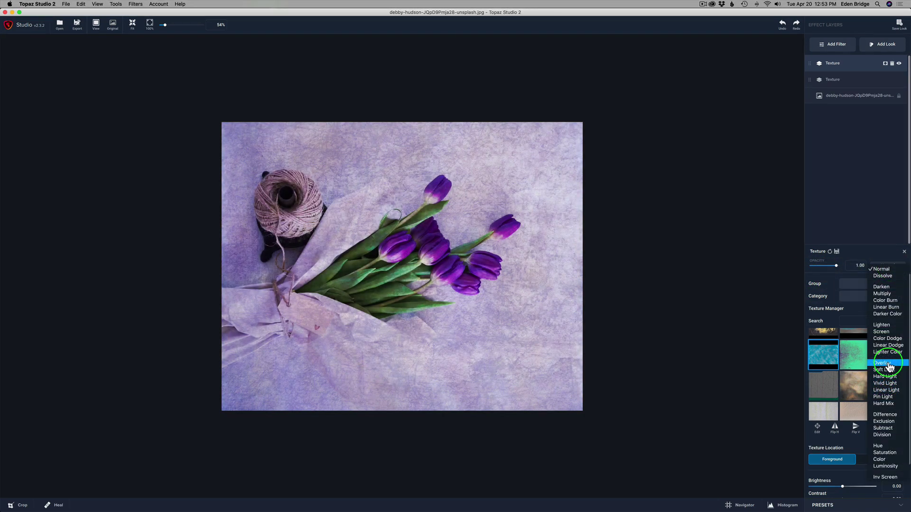
left_click(888, 366)
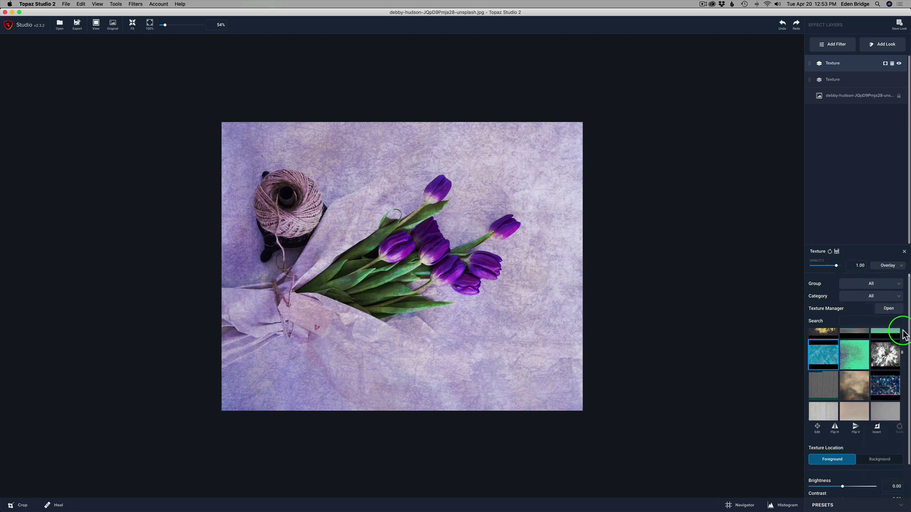
Set the second texture's saturation to -1.00 and toggle its layer off and on to compare the effect
left_click_drag(908, 332, 909, 387)
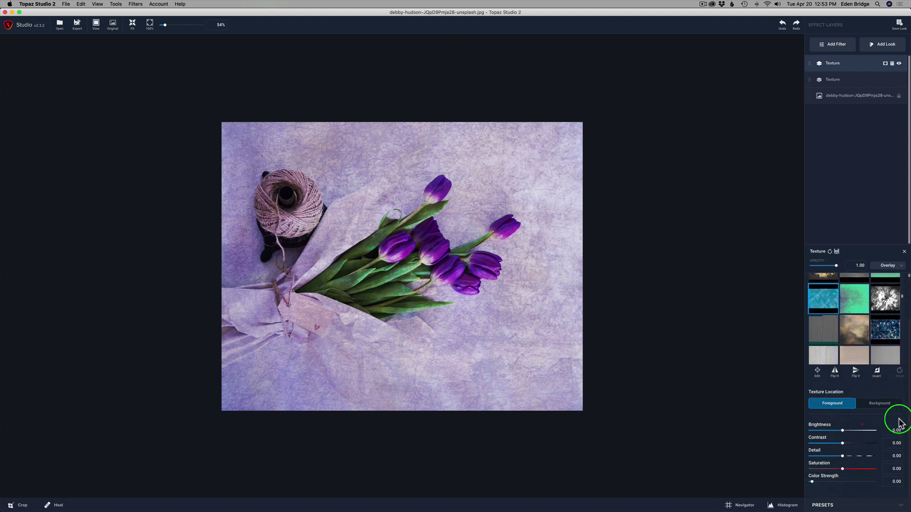
left_click_drag(842, 470, 679, 450)
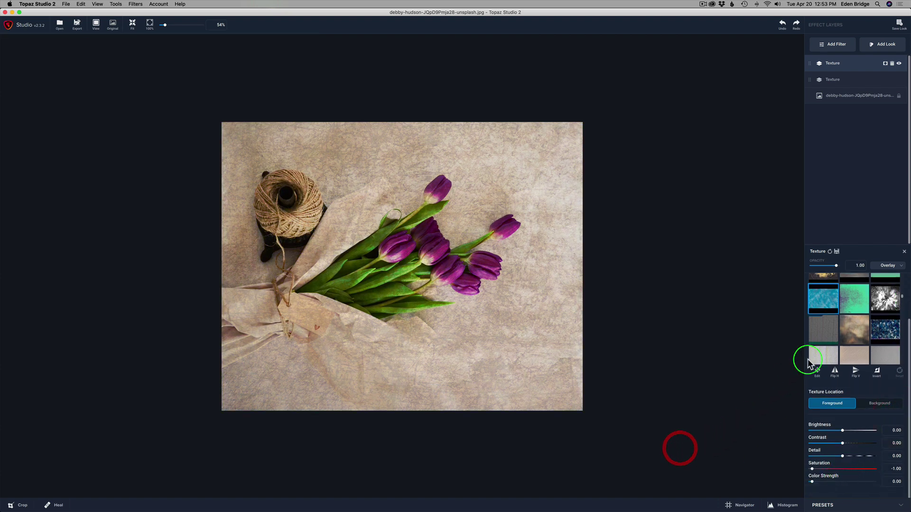
left_click(898, 63)
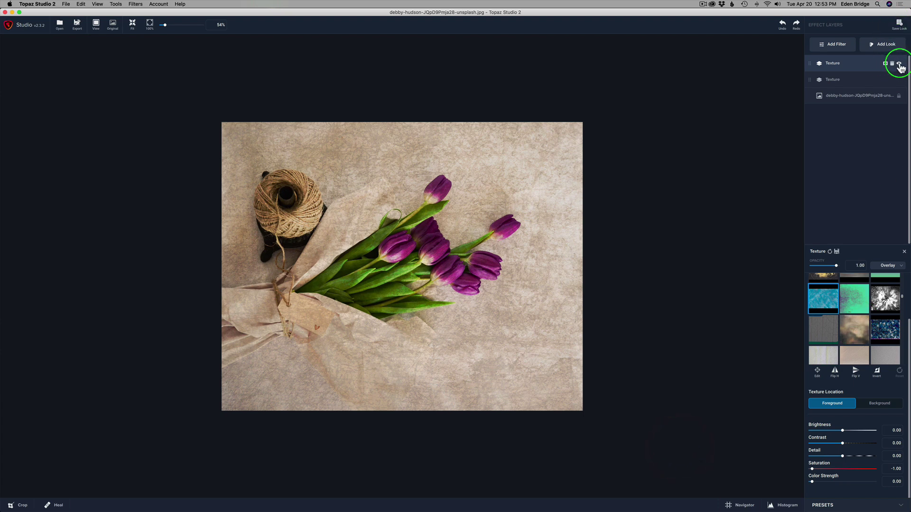
left_click(898, 64)
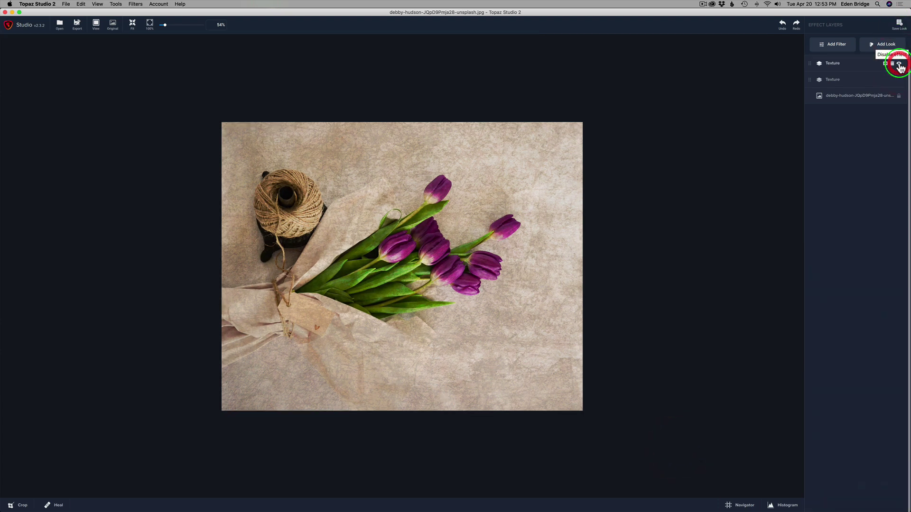
Set the second texture's detail to 0.49 and lower its opacity to 0.70
left_click(850, 63)
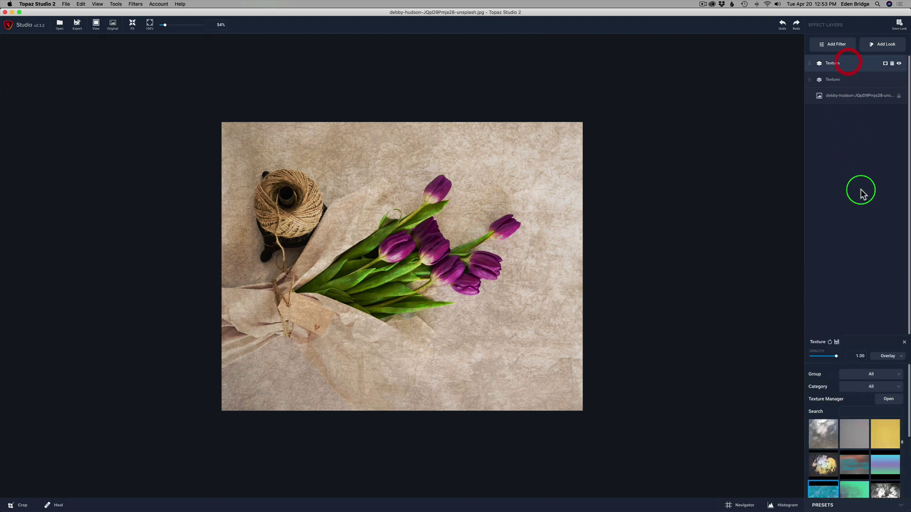
left_click_drag(909, 316, 903, 397)
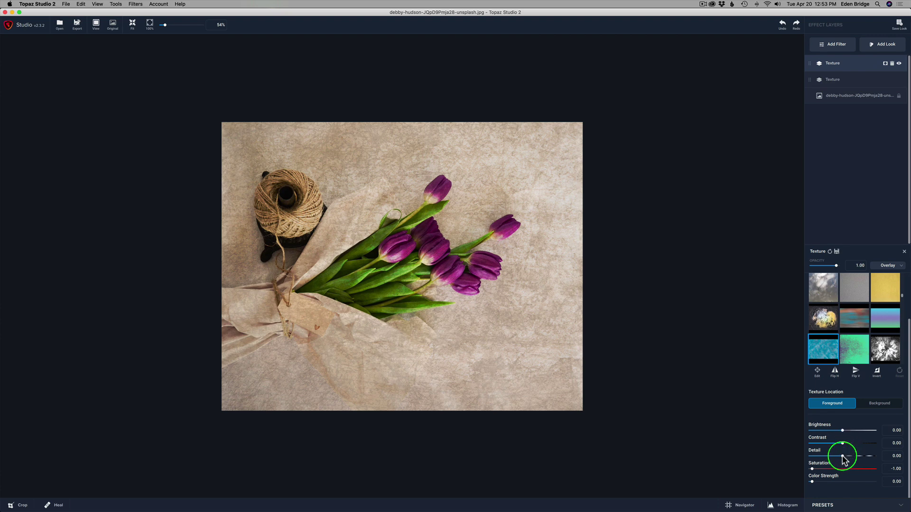
mouse_move(842, 458)
left_mouse_down()
mouse_move(862, 456)
mouse_move(840, 451)
mouse_move(863, 457)
mouse_move(853, 452)
left_mouse_up()
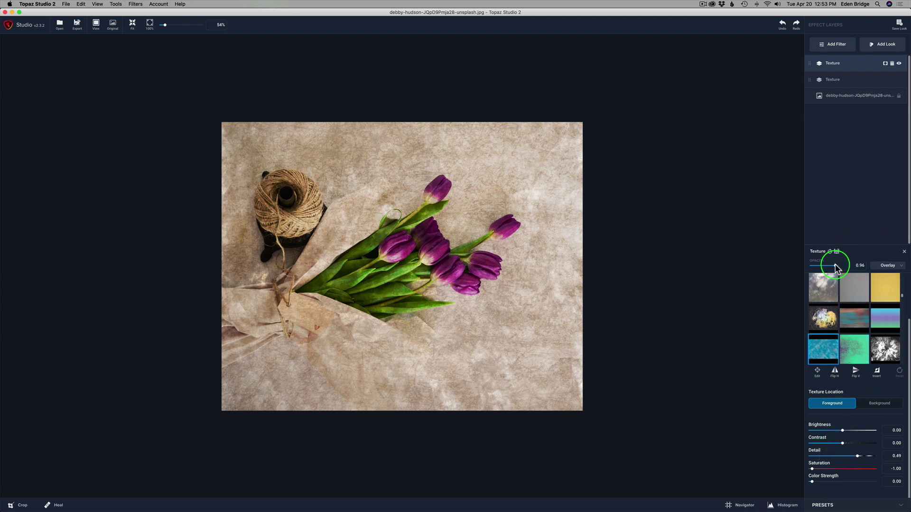
mouse_move(835, 268)
left_mouse_down()
mouse_move(771, 259)
mouse_move(830, 268)
left_mouse_up()
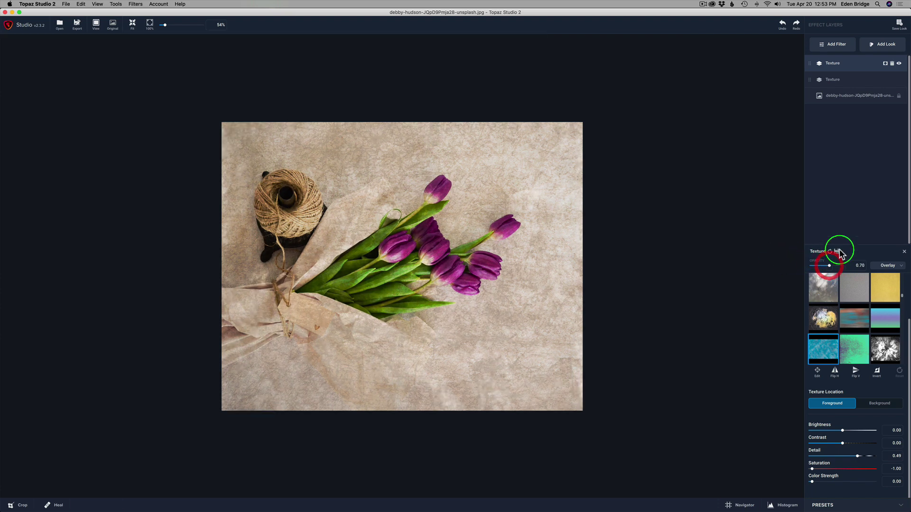
Hide the upper Texture layer and add a mask to the lower Texture layer
left_click(898, 66)
left_click(844, 79)
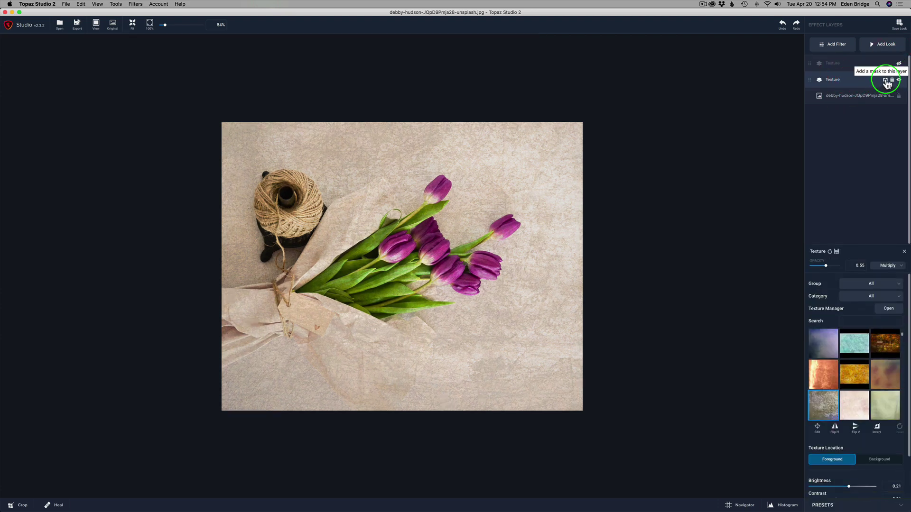
left_click(885, 80)
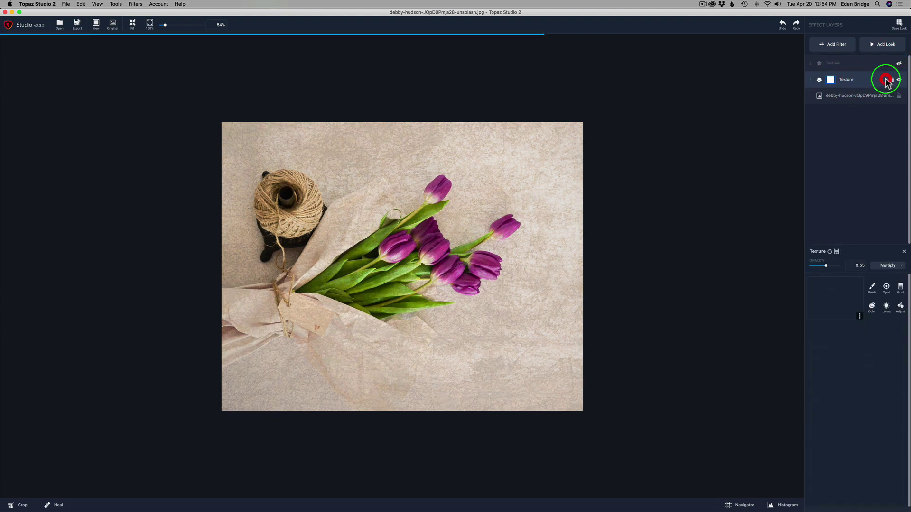
Set the mask brush transparency to 0.54 and brush the texture partly off the twine spool, wrapping paper and tulips
left_click(872, 287)
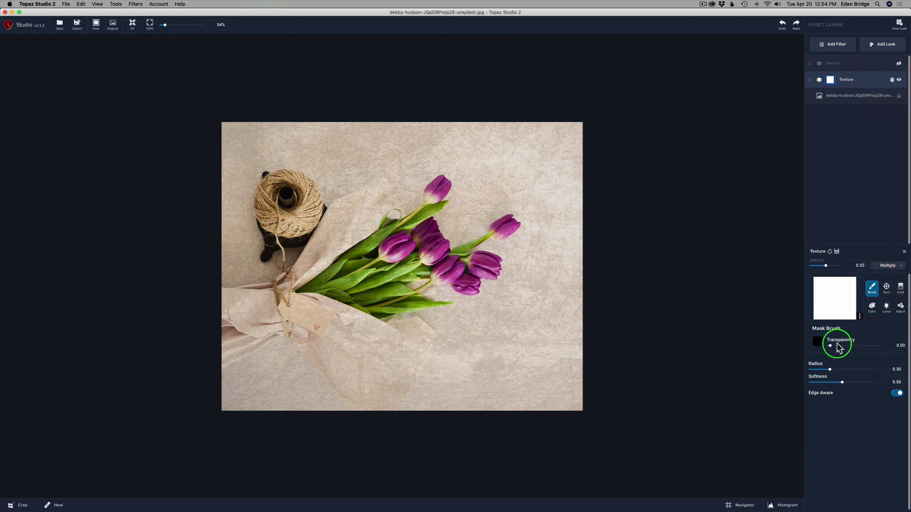
left_click_drag(831, 345, 854, 350)
left_click(875, 309)
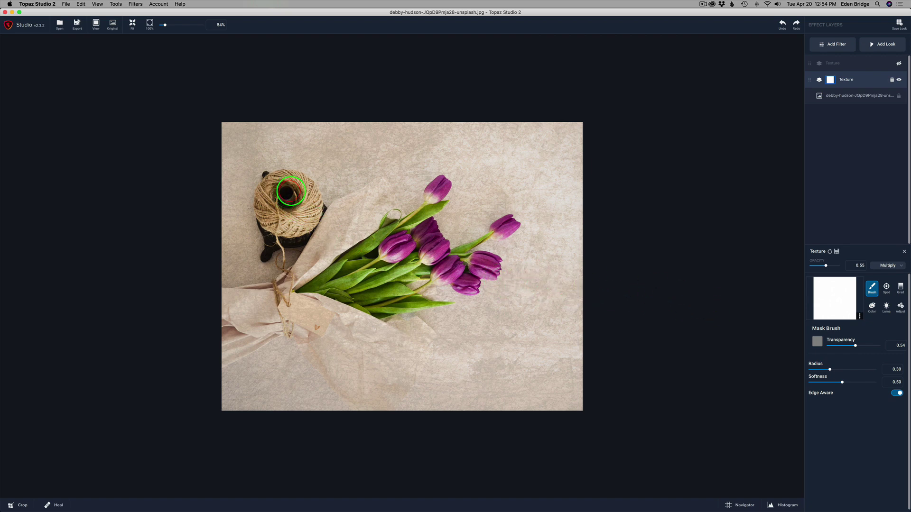
mouse_move(293, 188)
left_mouse_down()
mouse_move(276, 188)
mouse_move(278, 216)
mouse_move(378, 192)
mouse_move(281, 287)
mouse_move(329, 240)
mouse_move(318, 260)
left_mouse_up()
mouse_move(280, 304)
left_mouse_down()
mouse_move(221, 318)
mouse_move(305, 302)
mouse_move(225, 346)
mouse_move(314, 310)
mouse_move(308, 317)
mouse_move(351, 383)
mouse_move(384, 368)
mouse_move(326, 310)
mouse_move(360, 357)
mouse_move(385, 362)
mouse_move(419, 345)
mouse_move(364, 322)
mouse_move(329, 291)
mouse_move(390, 246)
mouse_move(385, 256)
mouse_move(413, 262)
mouse_move(359, 286)
mouse_move(380, 310)
mouse_move(405, 308)
mouse_move(380, 296)
mouse_move(405, 267)
mouse_move(460, 281)
mouse_move(481, 274)
mouse_move(420, 243)
left_mouse_up()
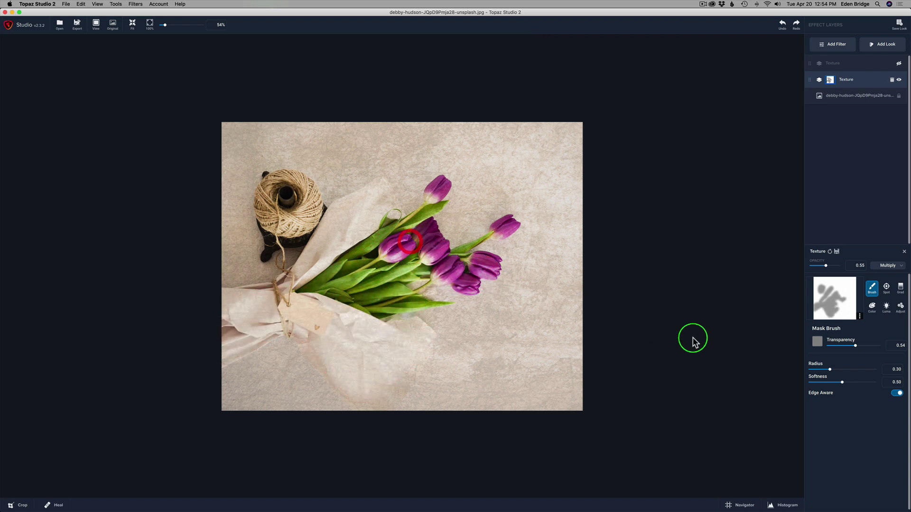
Set the mask brush radius to 0.12 and brush the lower texture partly off the rightmost tulip stem and remaining flower areas
left_click_drag(830, 370, 819, 371)
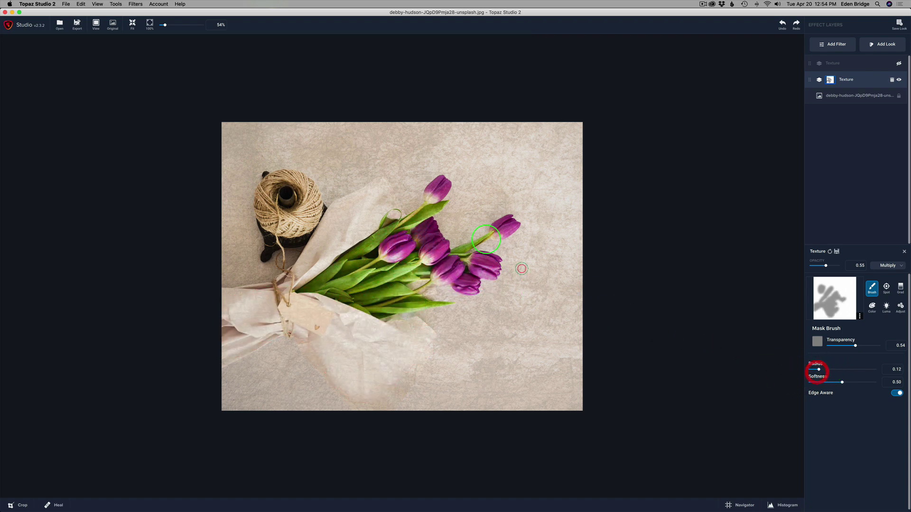
left_click_drag(493, 232, 479, 264)
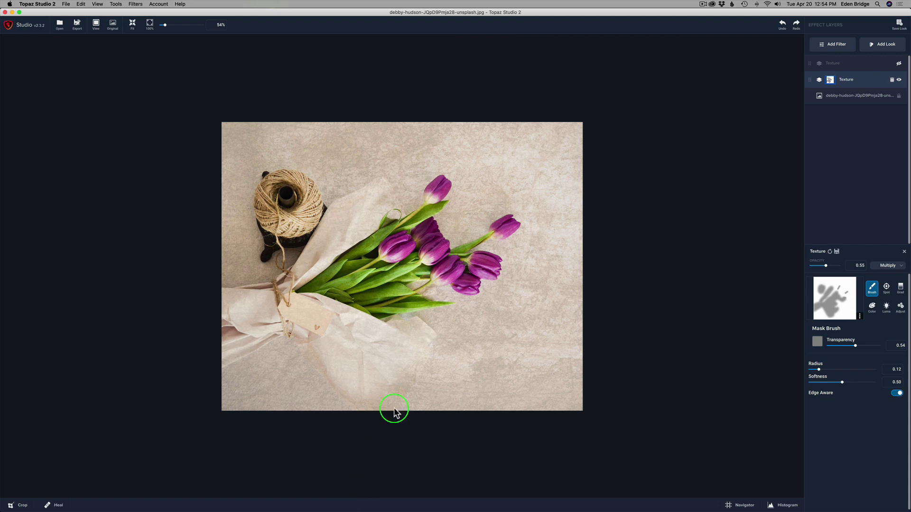
left_click(389, 243)
left_click(315, 234)
Copy the lower Texture layer's mask and paste it onto the upper Texture layer after making that layer visible again
right_click(831, 84)
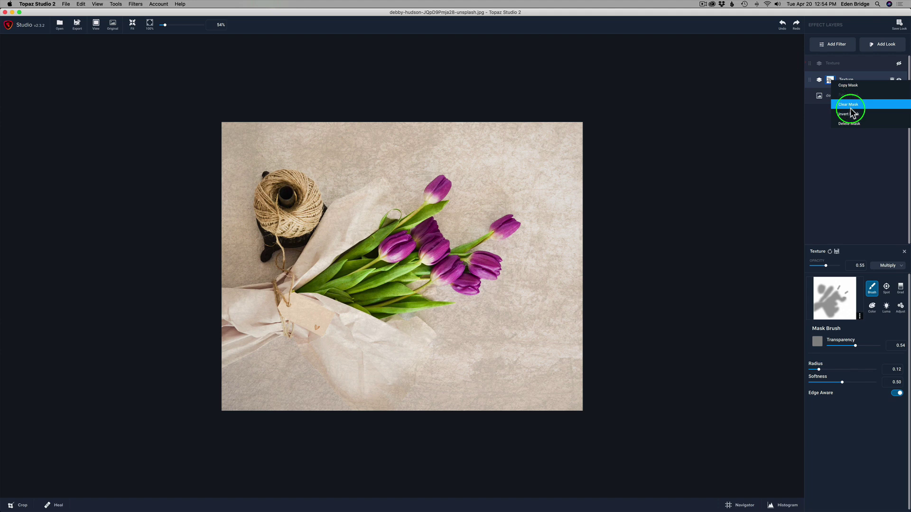
left_click(849, 85)
left_click(857, 65)
left_click(837, 65)
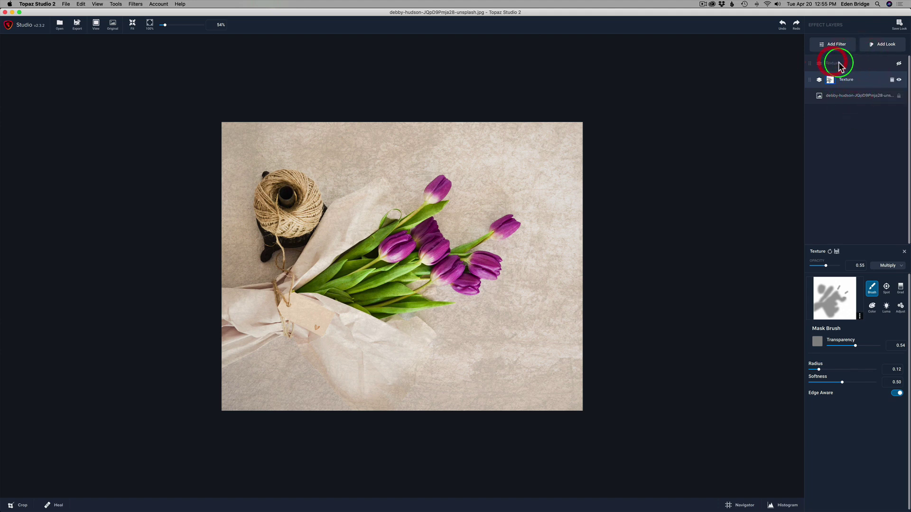
left_click(861, 65)
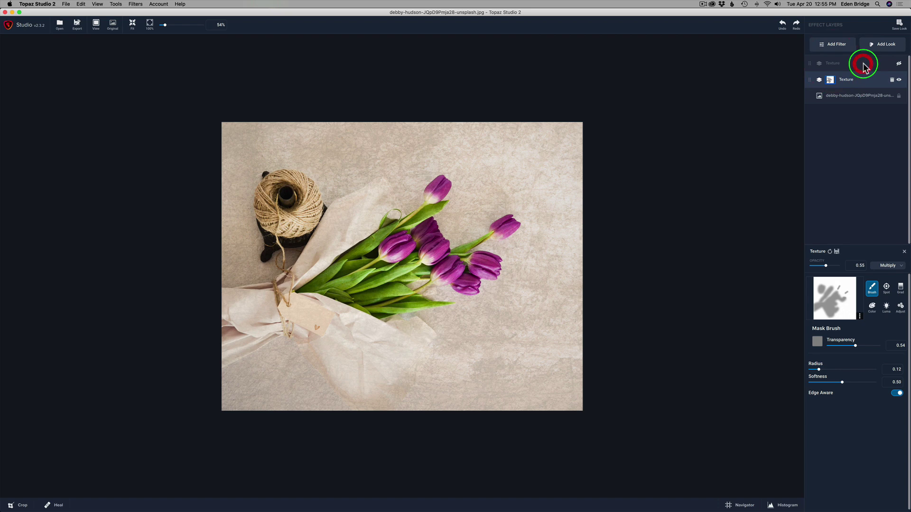
left_click(898, 64)
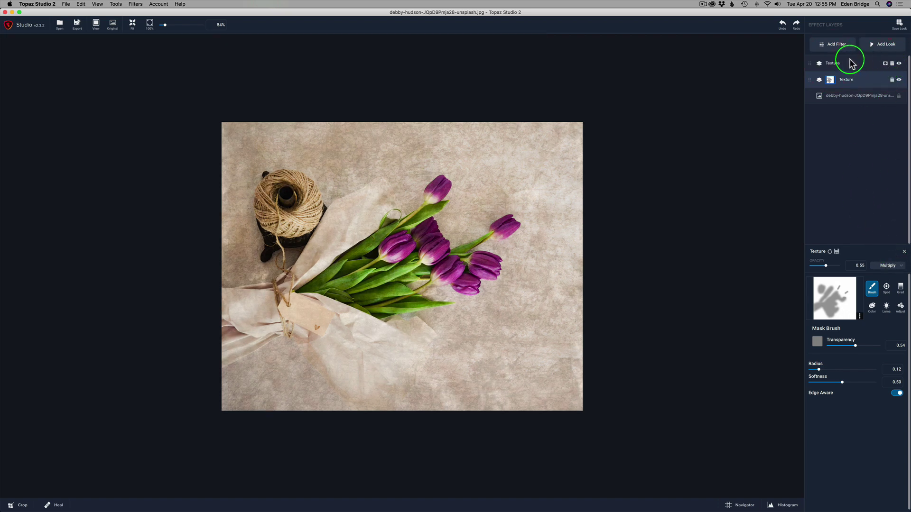
right_click(883, 63)
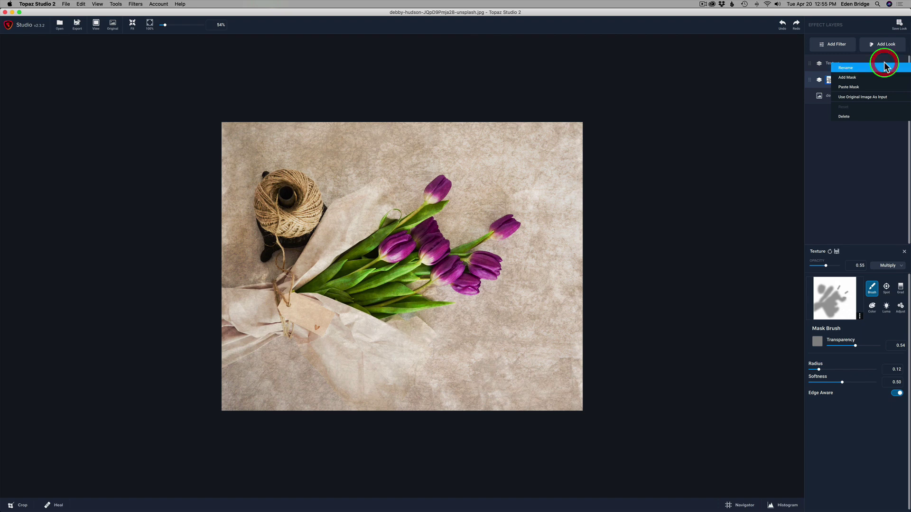
left_click(854, 87)
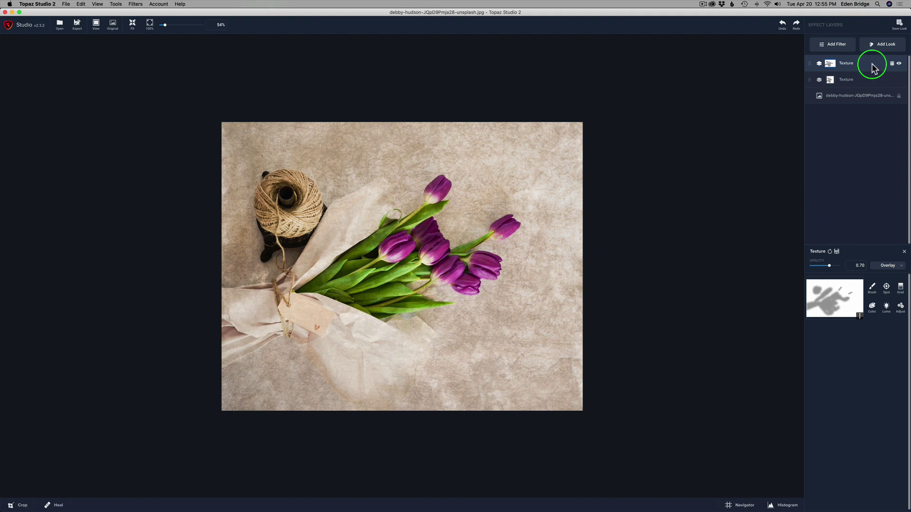
left_click(682, 132)
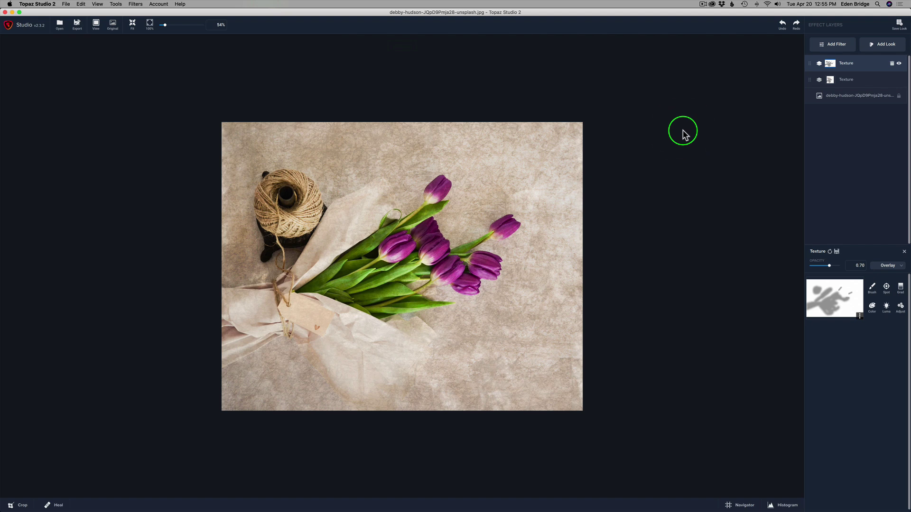